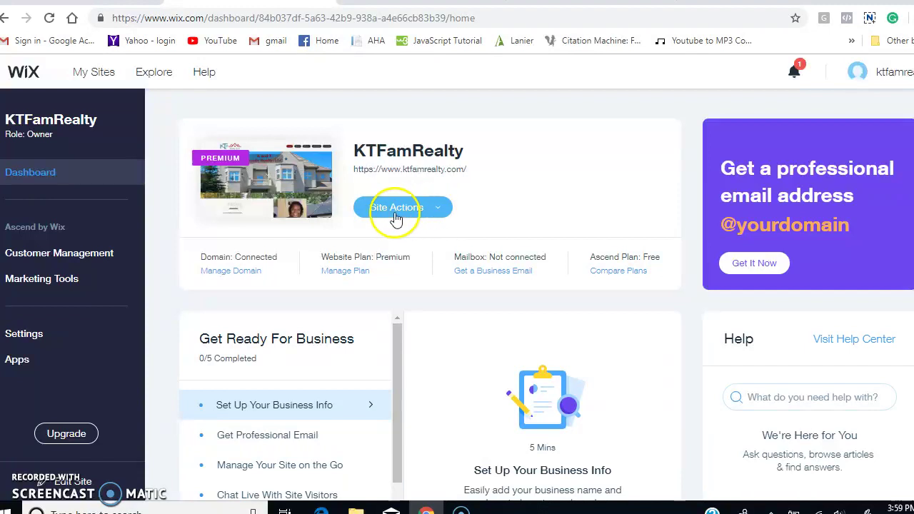
# - Open the KTFamRealty site for editing from its dashboard and dismiss the saved-site notice
pyautogui.click(441, 214)
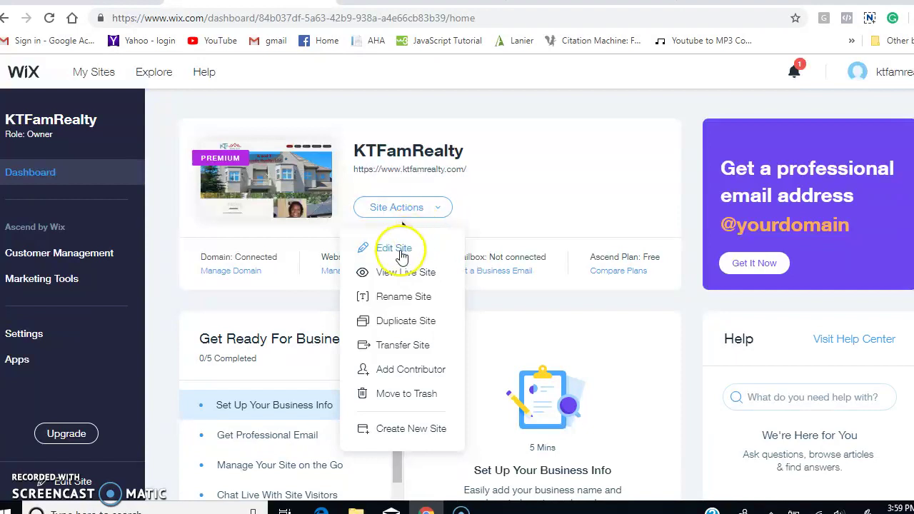
pyautogui.click(401, 251)
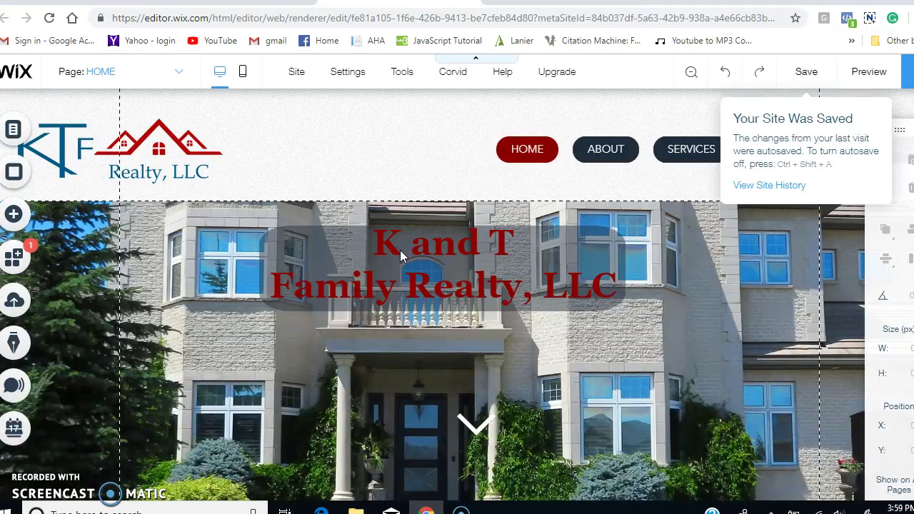
pyautogui.click(423, 258)
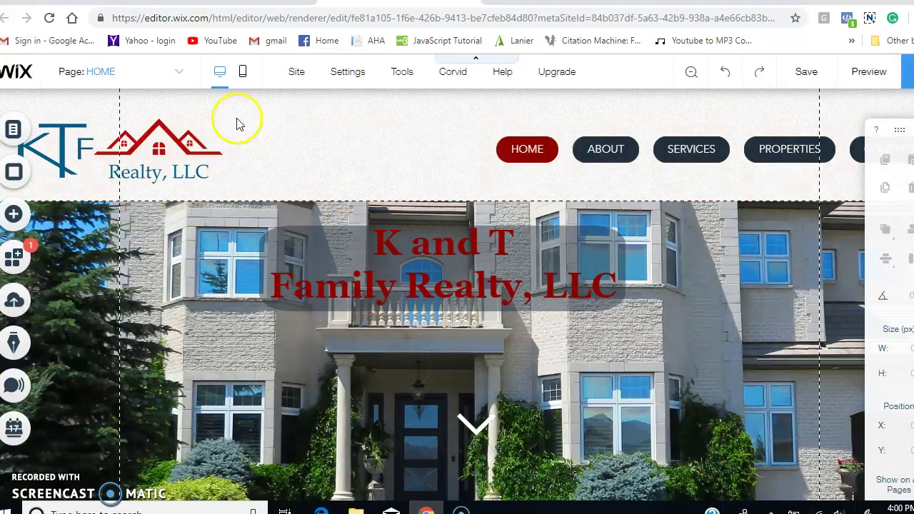
# - Look over the home page in the mobile editing view down to the About text, and return to desktop view
pyautogui.click(247, 75)
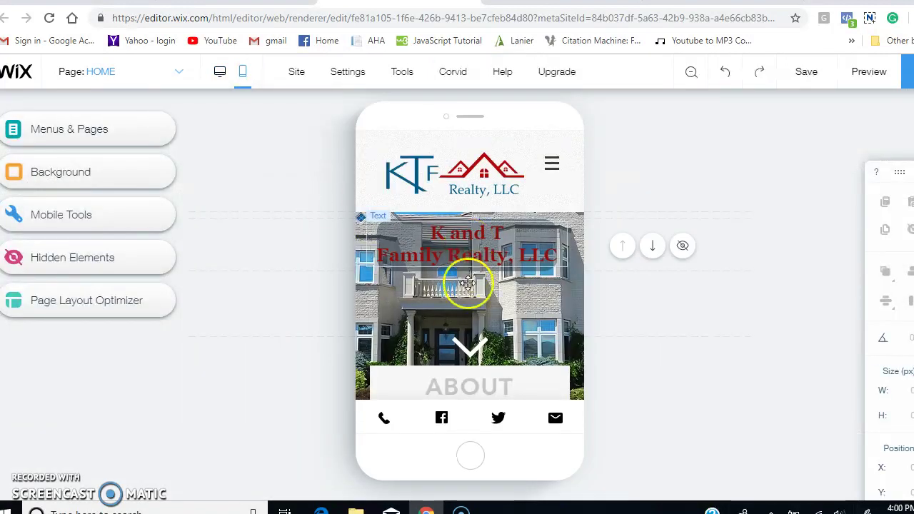
pyautogui.scroll(-3, 475, 294)
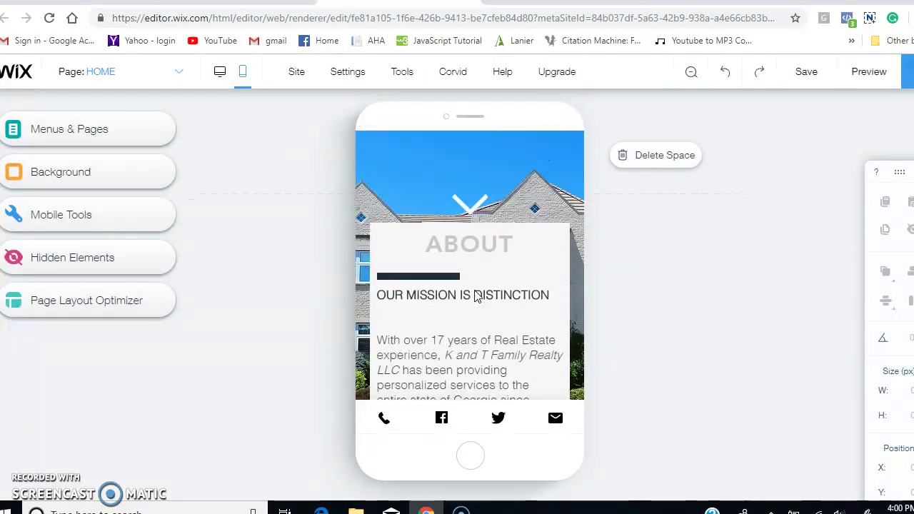
pyautogui.scroll(-2, 475, 294)
pyautogui.scroll(2, 475, 295)
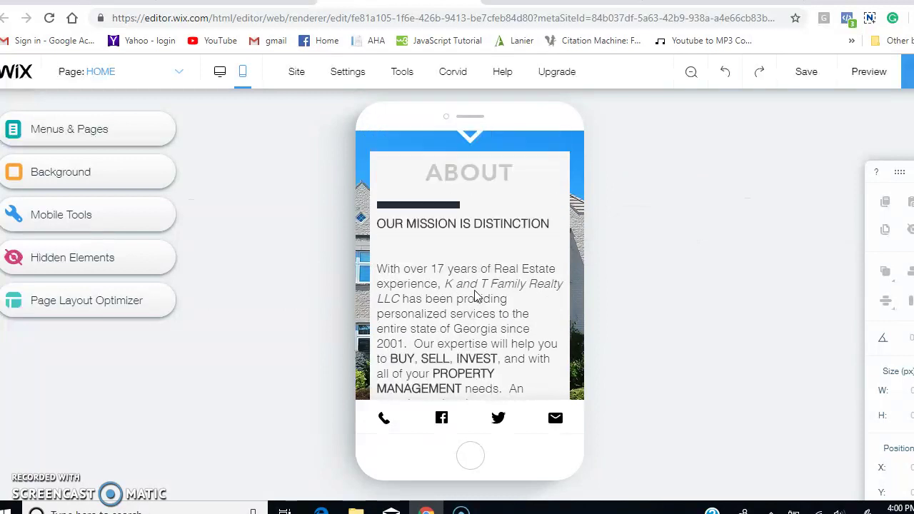
pyautogui.scroll(5, 475, 295)
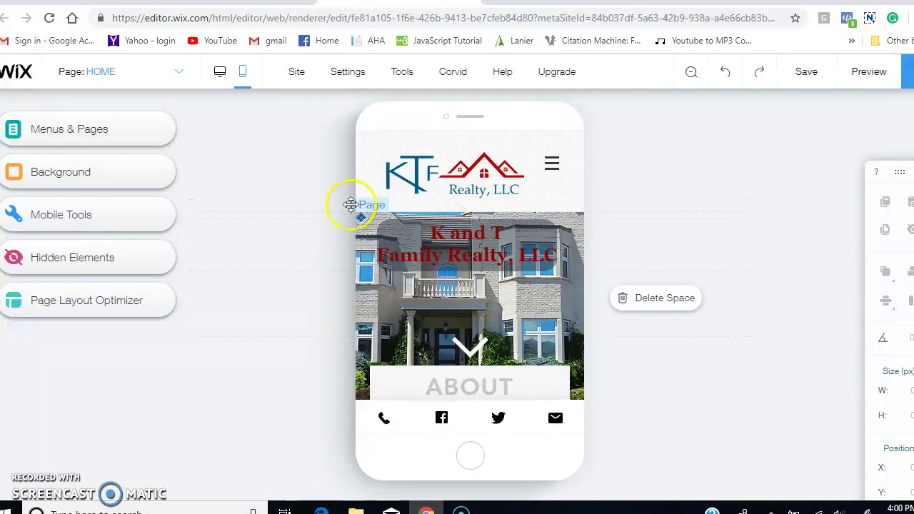
pyautogui.click(221, 75)
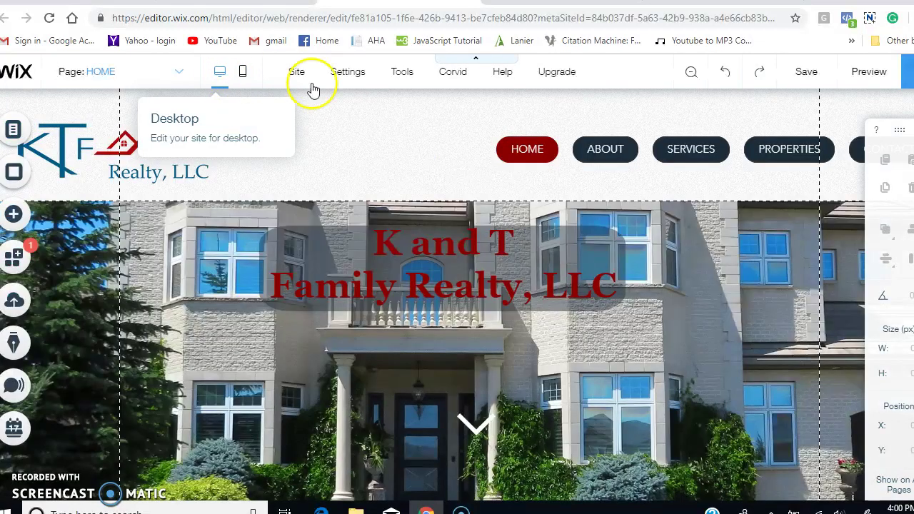
pyautogui.moveTo(335, 75)
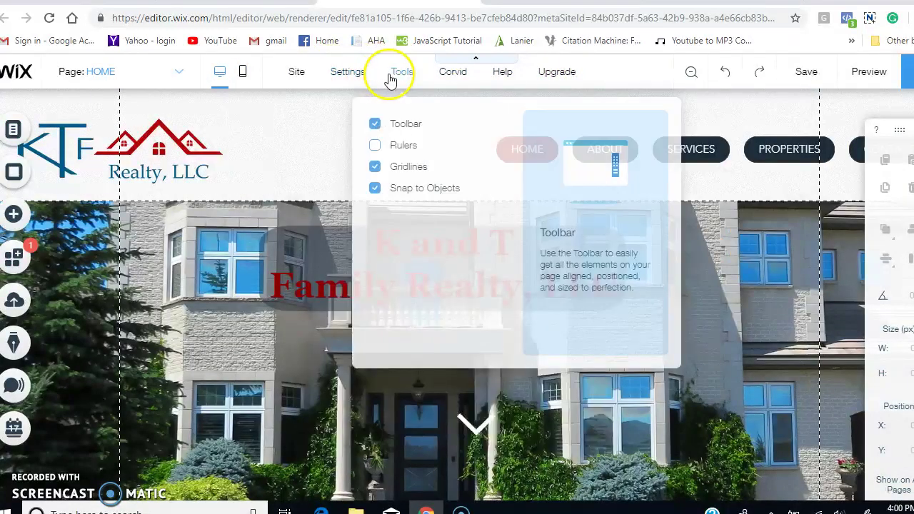
pyautogui.moveTo(568, 75)
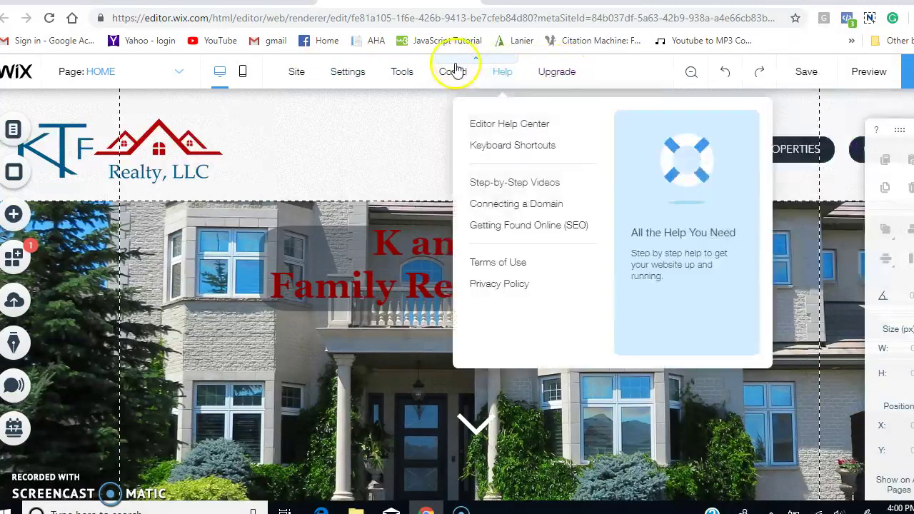
pyautogui.moveTo(459, 82)
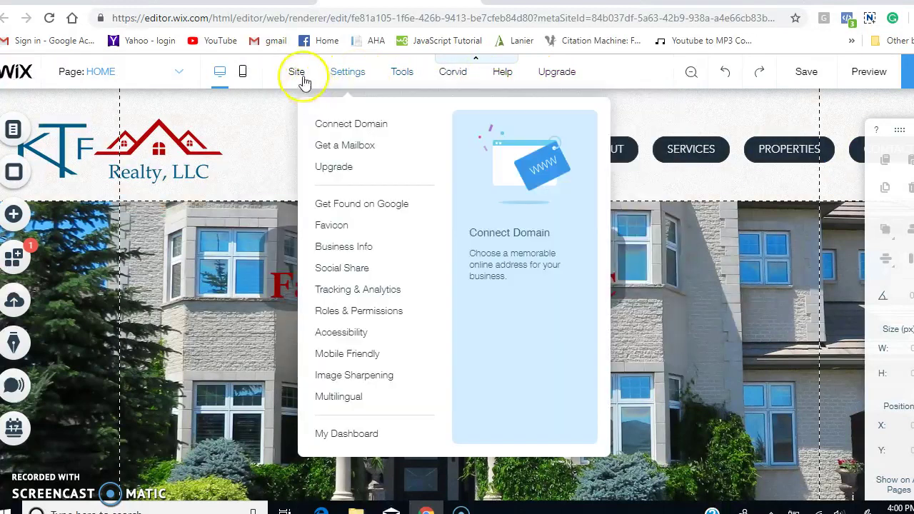
pyautogui.moveTo(299, 80)
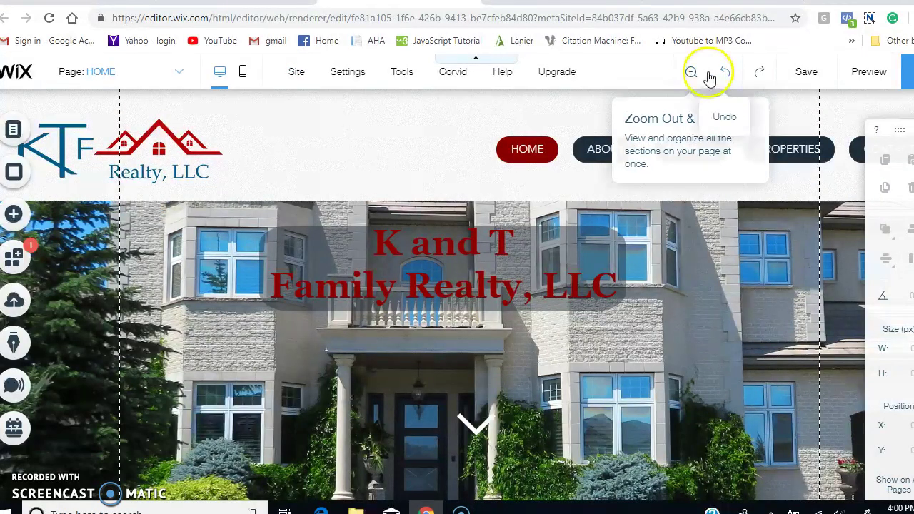
pyautogui.click(763, 74)
pyautogui.click(730, 74)
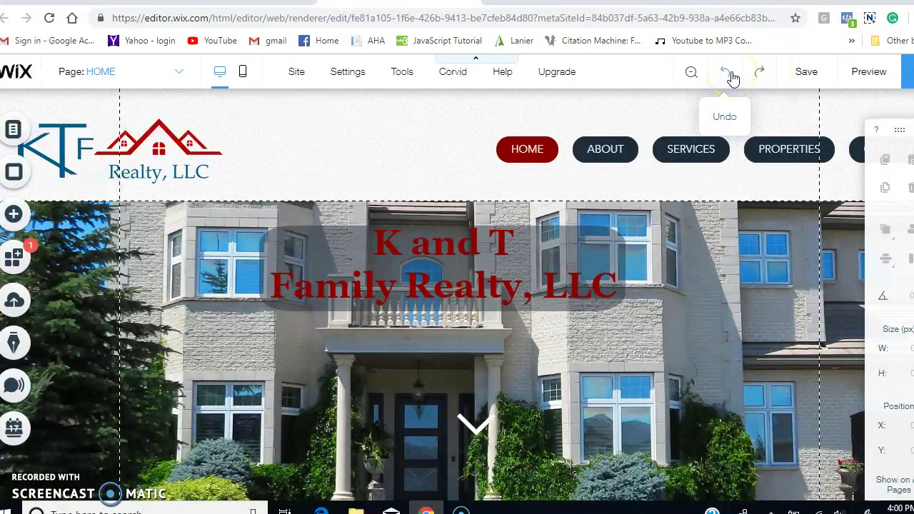
pyautogui.click(729, 79)
pyautogui.click(763, 78)
pyautogui.click(760, 73)
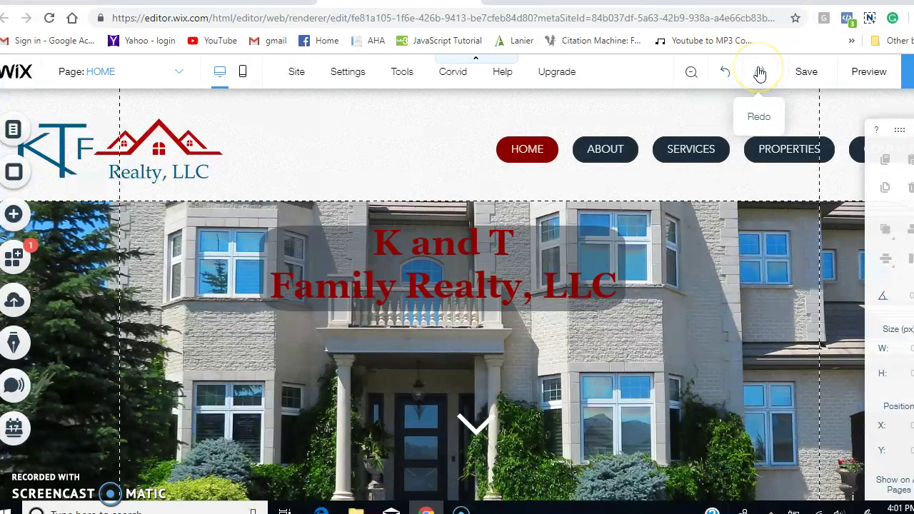
pyautogui.click(762, 75)
pyautogui.click(806, 74)
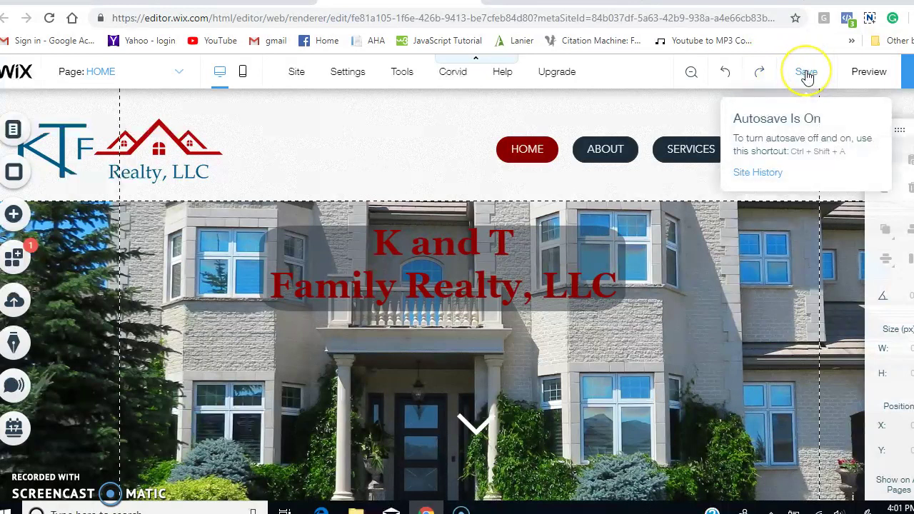
pyautogui.click(858, 74)
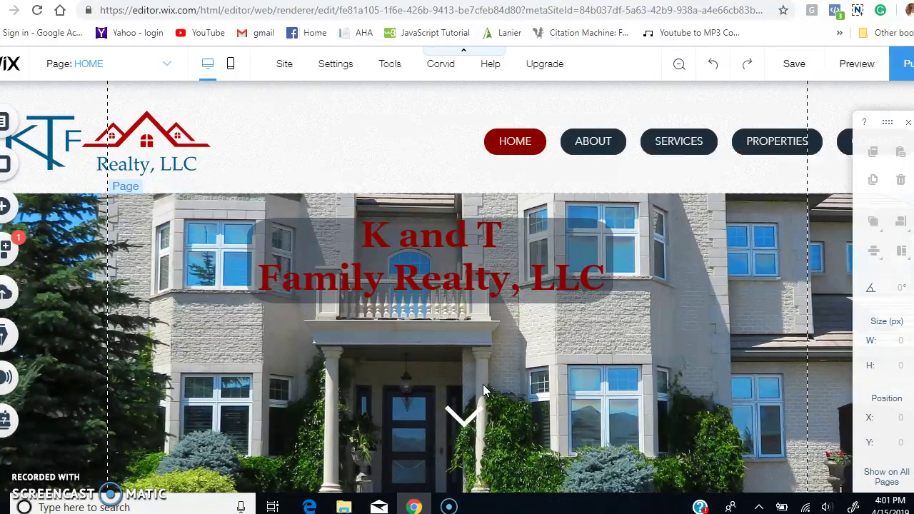
# - In the About section's biography text, replace "Georgia" before "transplant" with "Florida"
pyautogui.scroll(-2, 483, 384)
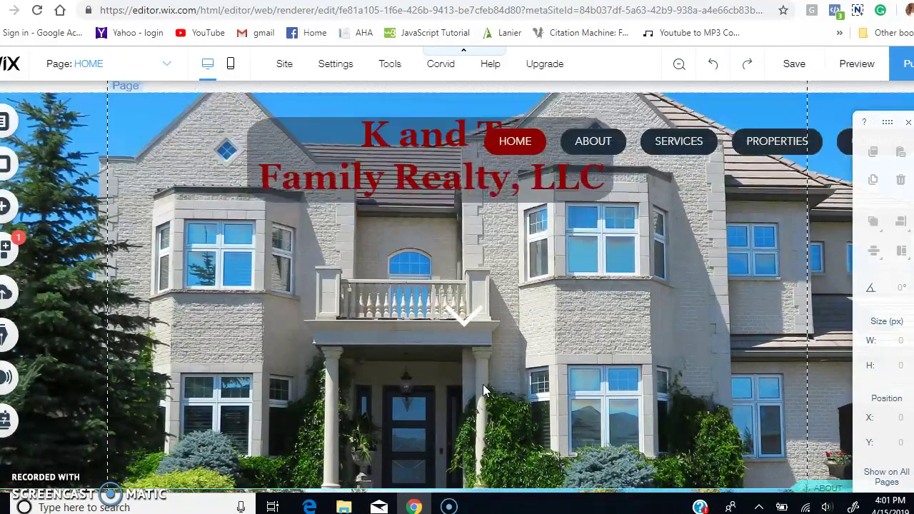
pyautogui.scroll(-3, 483, 390)
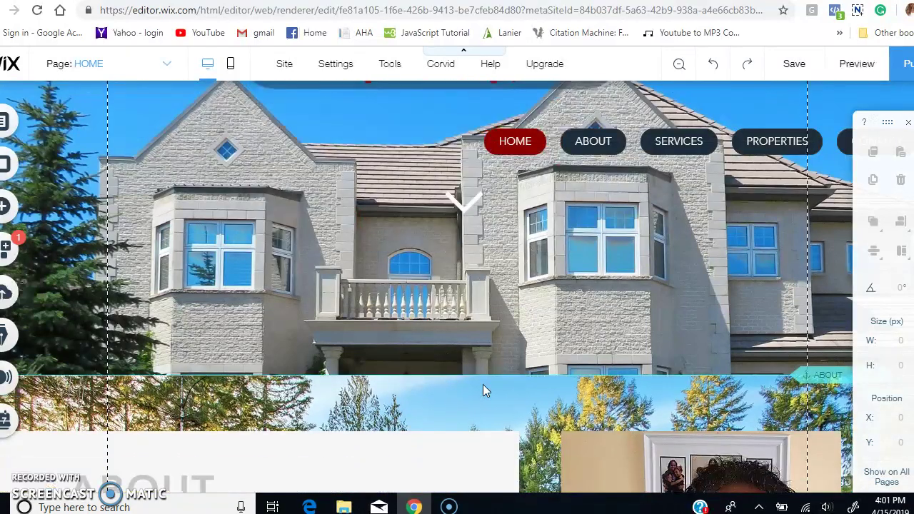
pyautogui.scroll(-1, 483, 390)
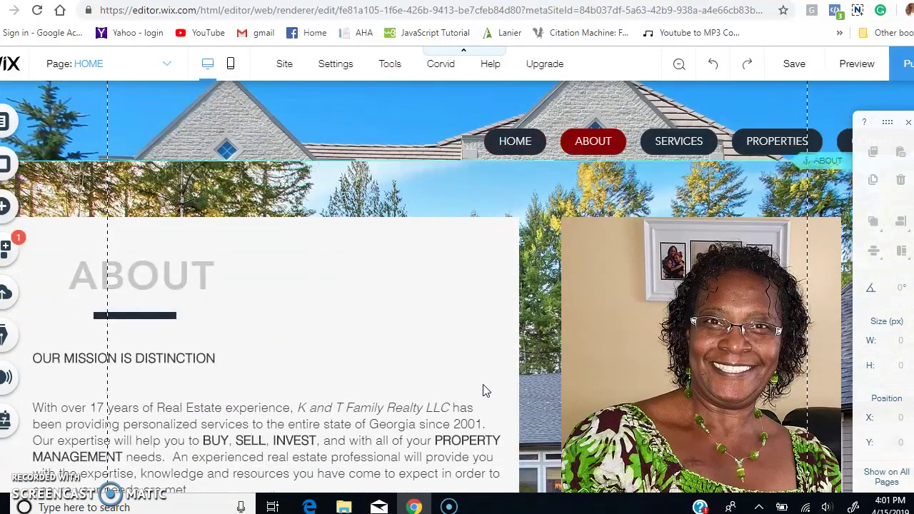
pyautogui.scroll(-1, 483, 390)
pyautogui.scroll(1, 483, 390)
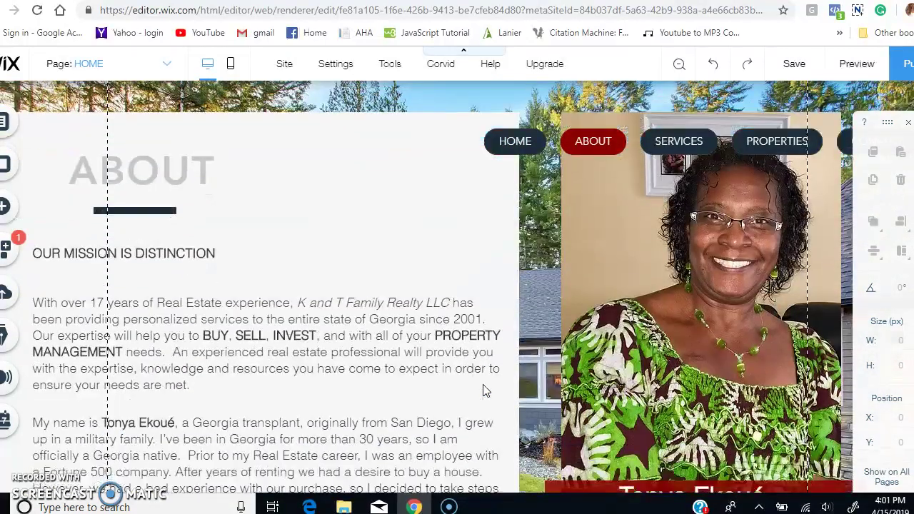
pyautogui.scroll(-2, 315, 326)
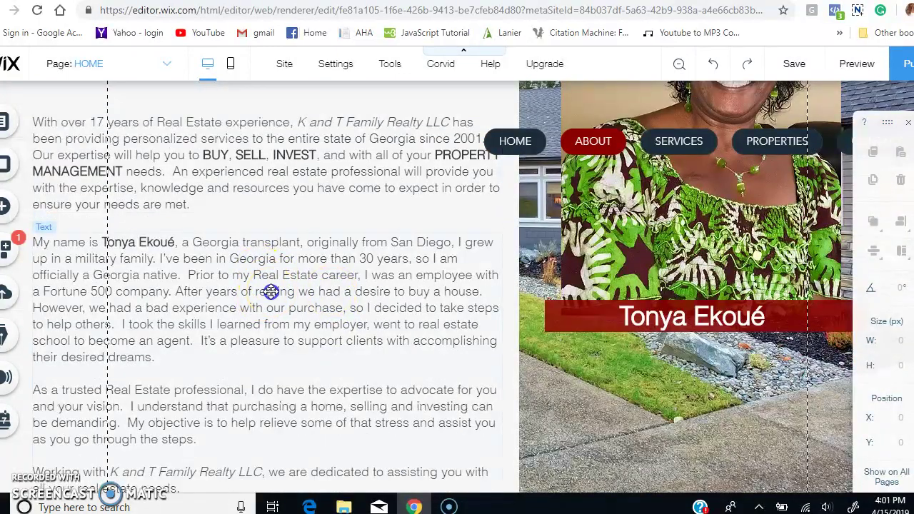
pyautogui.click(271, 291)
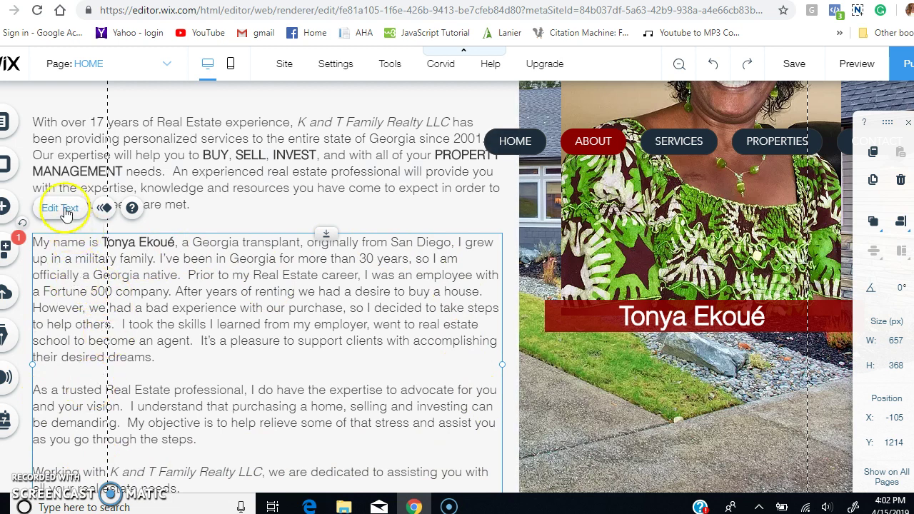
pyautogui.rightClick(246, 293)
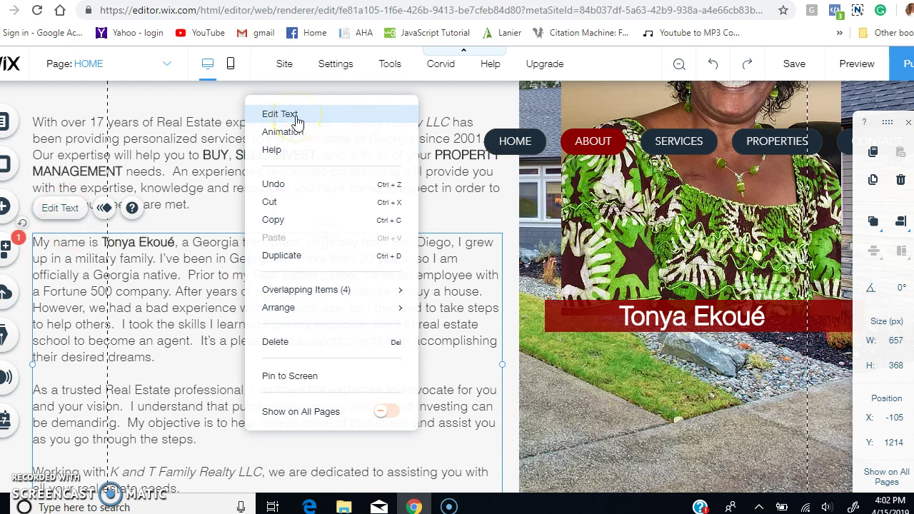
pyautogui.click(209, 226)
pyautogui.click(163, 295)
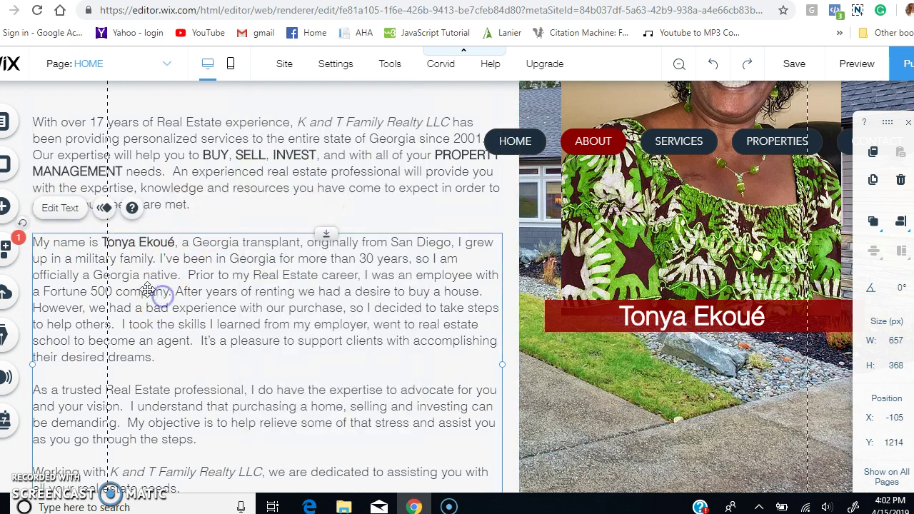
pyautogui.click(66, 214)
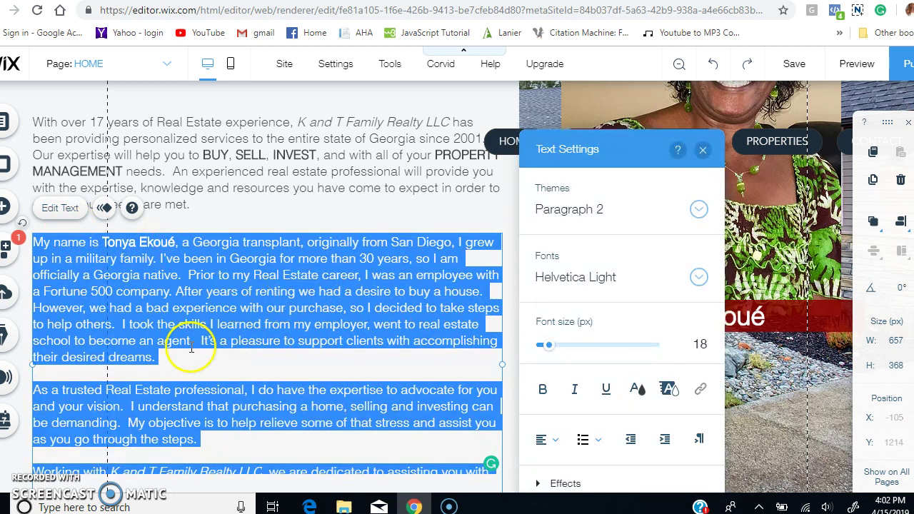
pyautogui.click(258, 312)
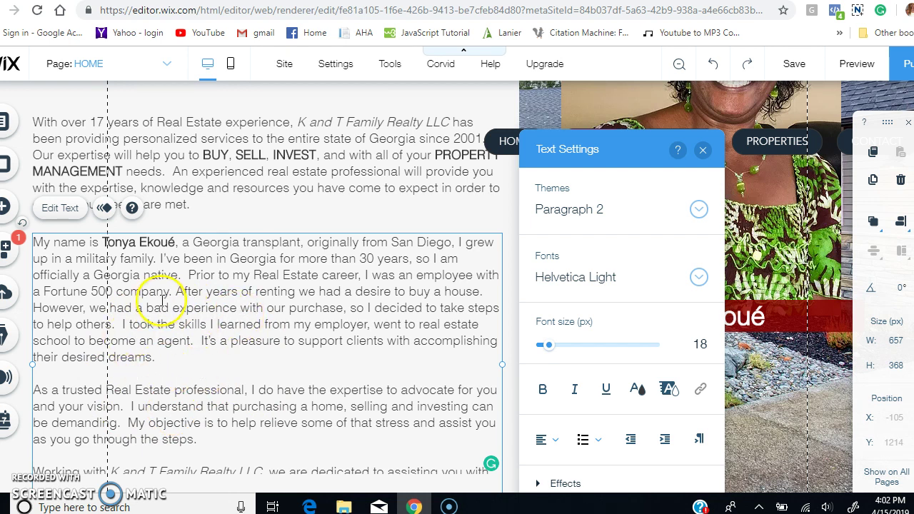
pyautogui.click(257, 303)
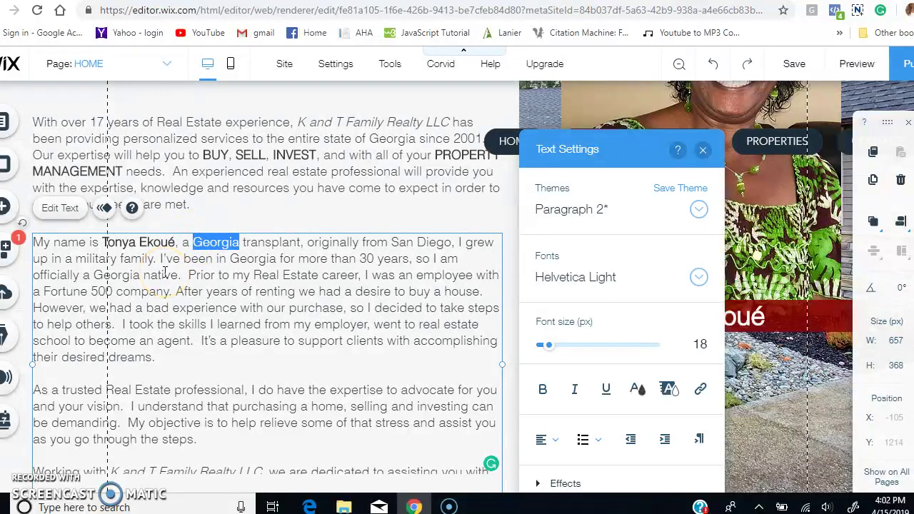
pyautogui.write('Florida')
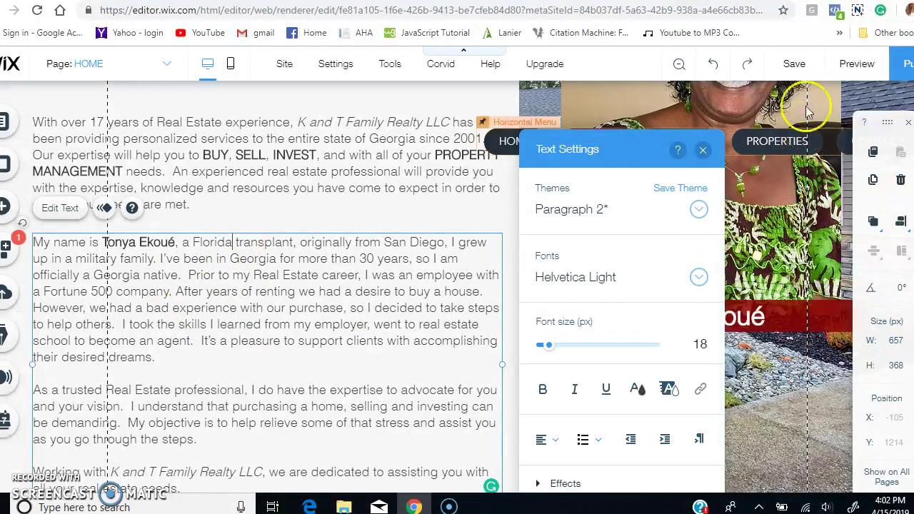
# - Finish editing the biography text and close its text settings
pyautogui.moveTo(795, 63)
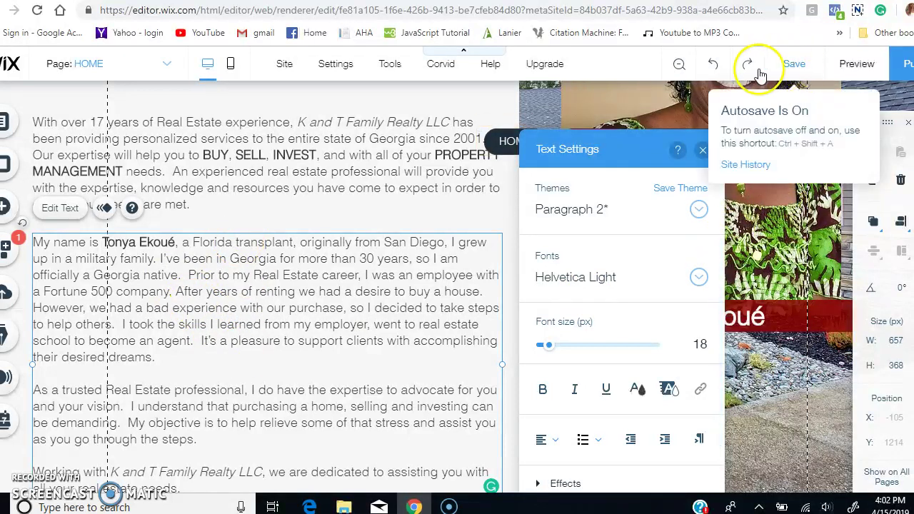
pyautogui.click(233, 243)
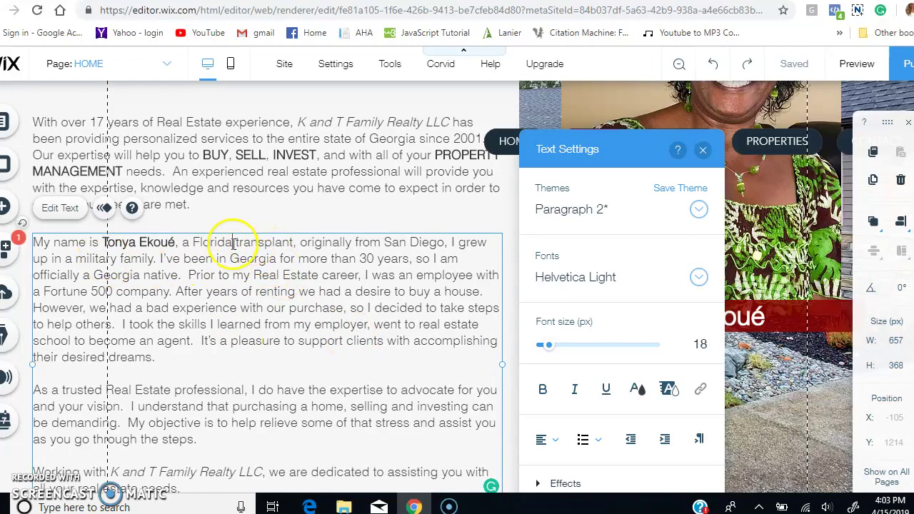
pyautogui.moveTo(234, 244); pyautogui.dragTo(274, 253)
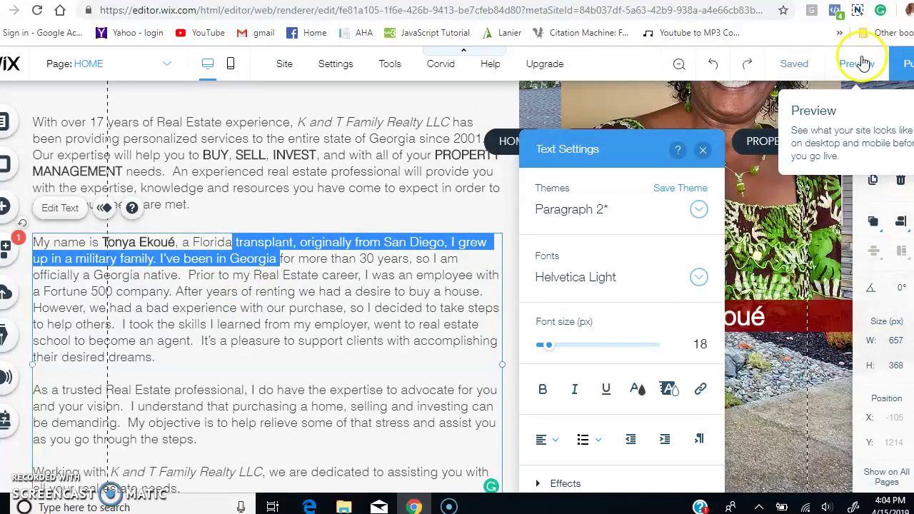
pyautogui.click(368, 223)
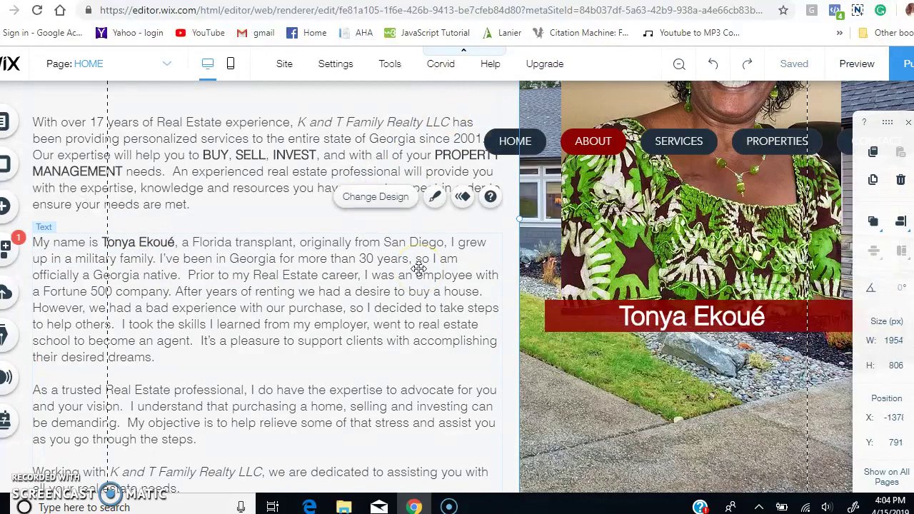
# - Select the portrait photo in the About section, open its crop editing and leave it unchanged
pyautogui.scroll(2, 492, 286)
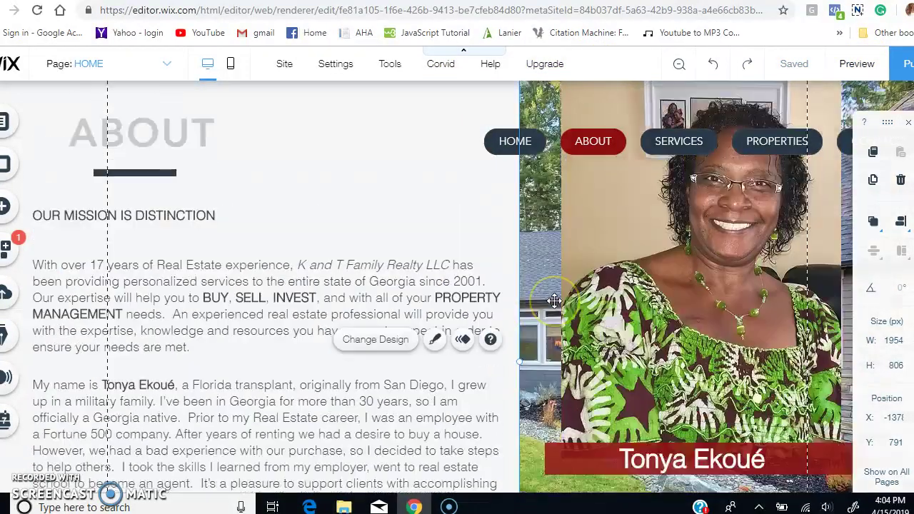
pyautogui.scroll(1, 555, 301)
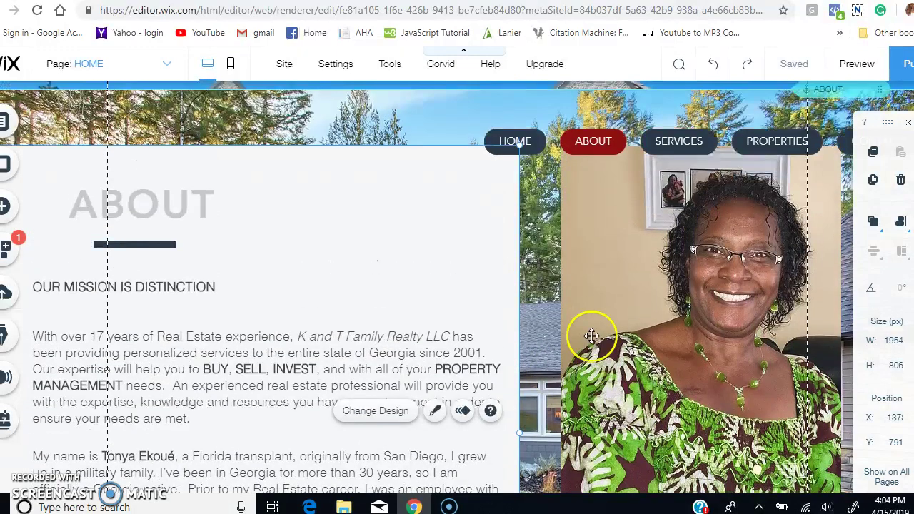
pyautogui.click(663, 291)
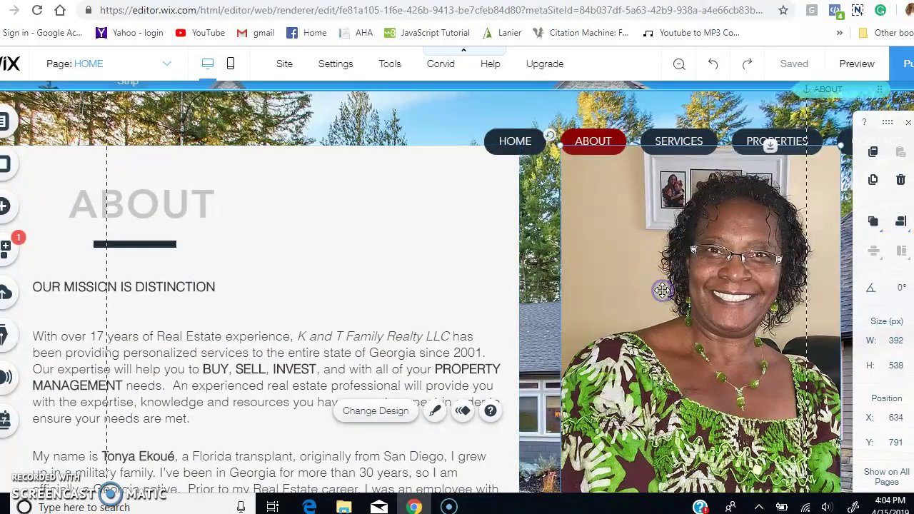
pyautogui.click(856, 65)
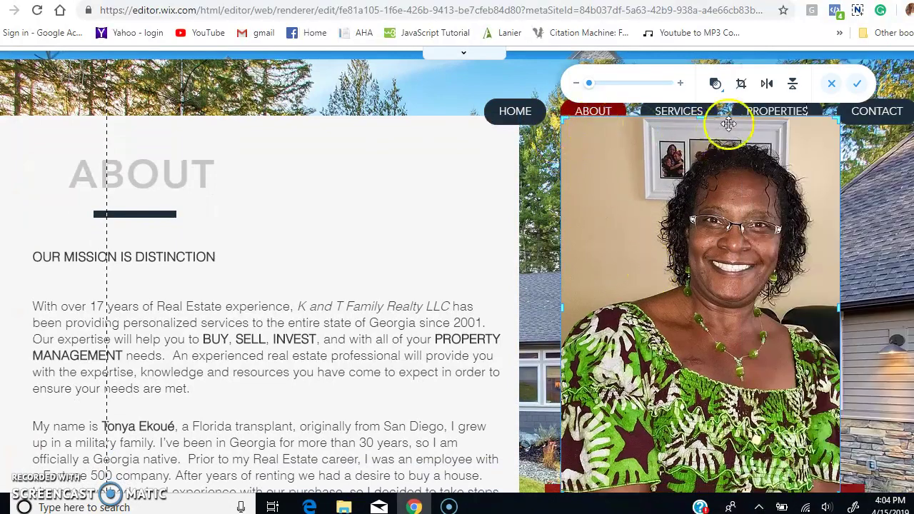
pyautogui.click(451, 255)
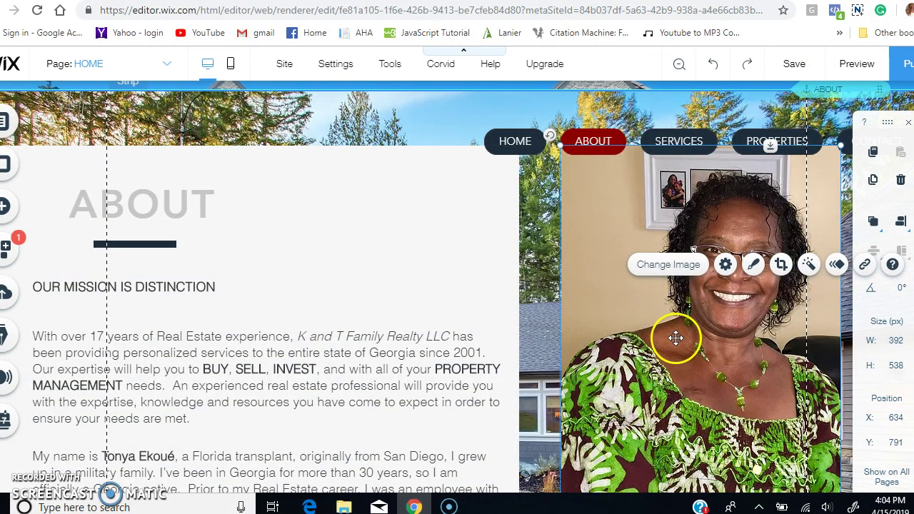
# - Open the image replacement for the About portrait and look through the available site files
pyautogui.click(682, 267)
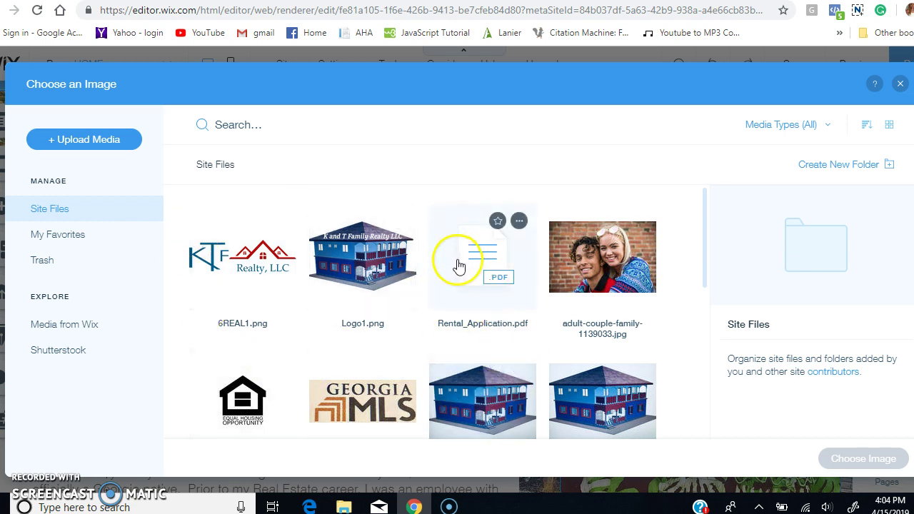
pyautogui.scroll(-1, 474, 276)
pyautogui.scroll(-3, 474, 277)
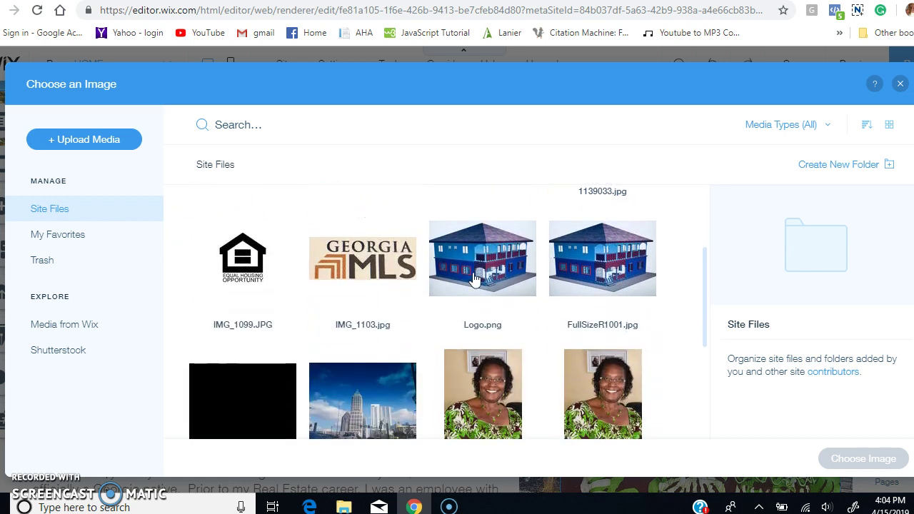
pyautogui.scroll(4, 474, 277)
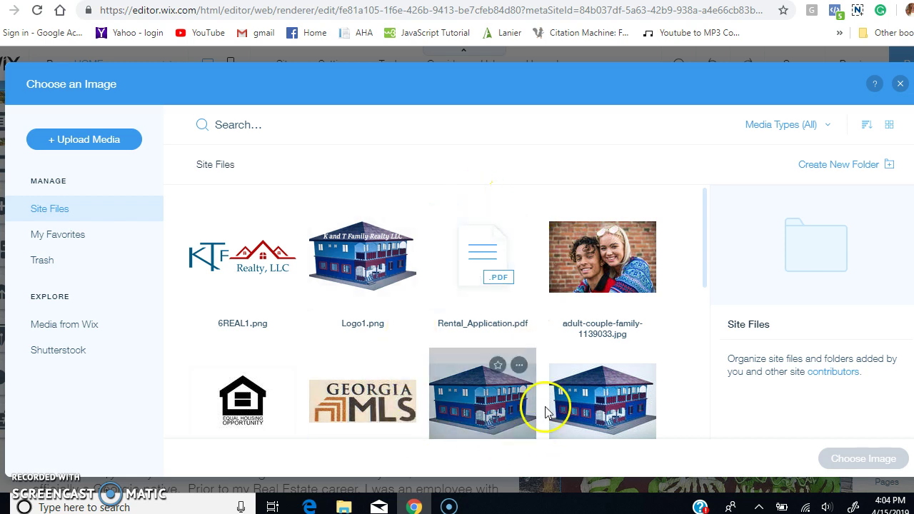
pyautogui.click(344, 507)
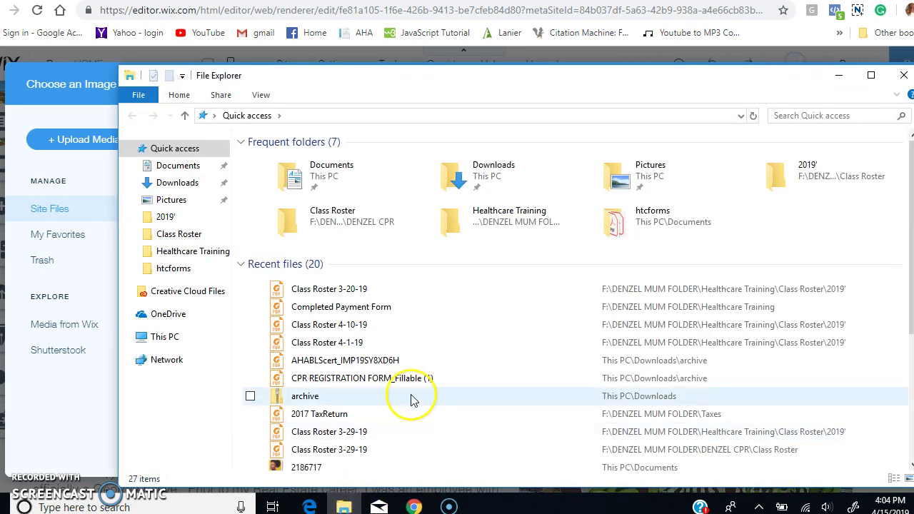
pyautogui.moveTo(430, 77); pyautogui.dragTo(441, 111)
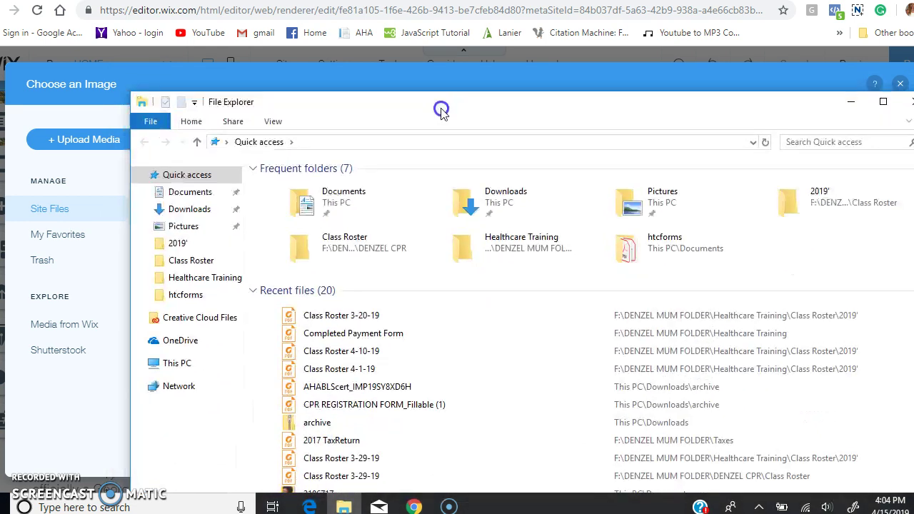
pyautogui.moveTo(715, 106); pyautogui.dragTo(656, 106)
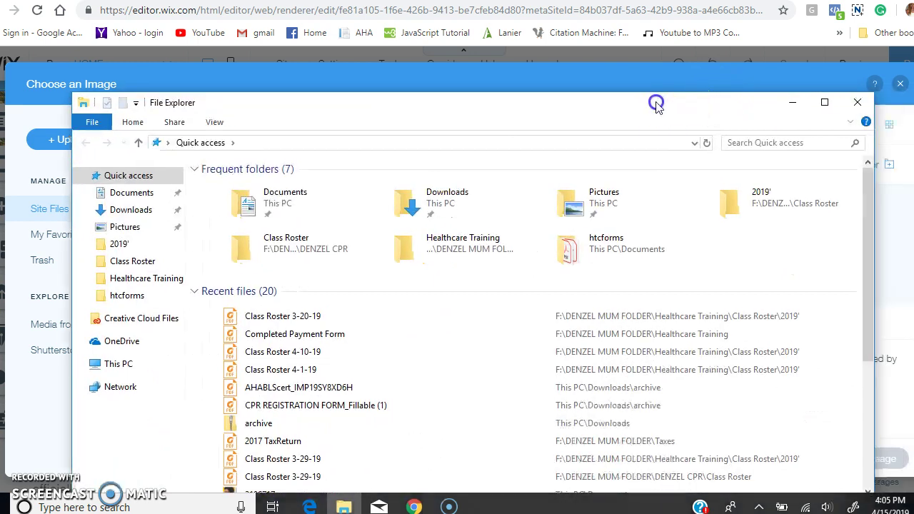
pyautogui.click(858, 102)
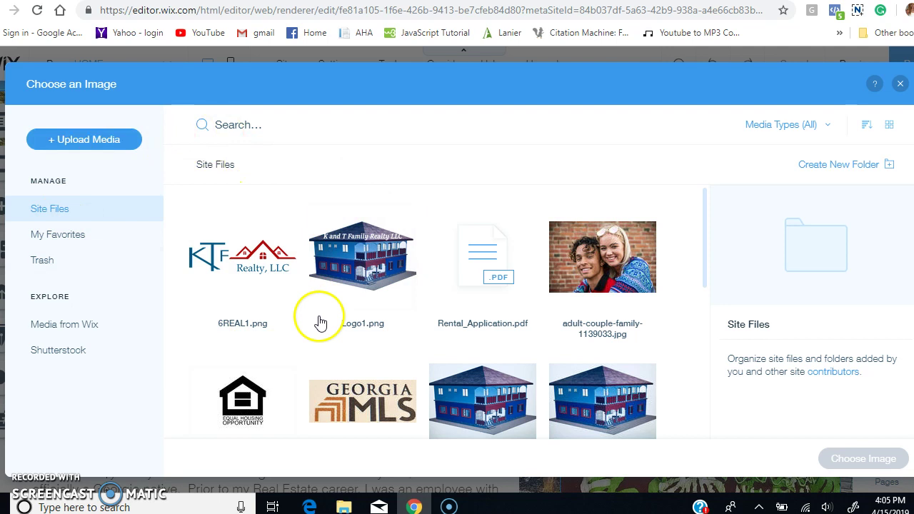
# - Try dragging the Class Roster 3-20-19 file from File Explorer into the media upload area, then close both windows
pyautogui.click(98, 142)
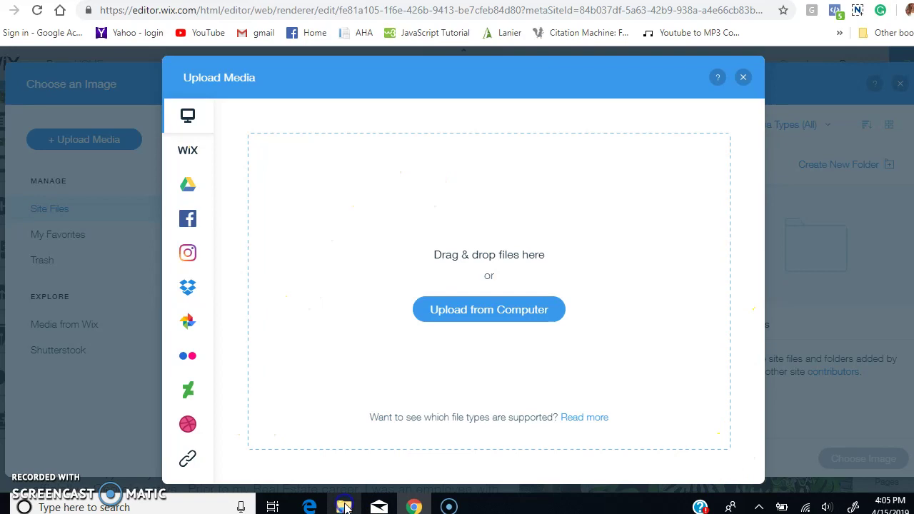
pyautogui.click(344, 507)
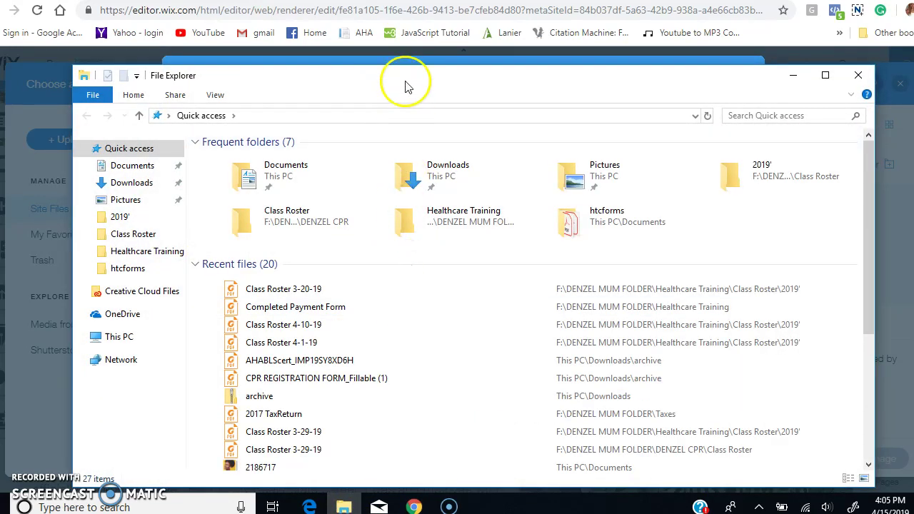
pyautogui.moveTo(406, 86); pyautogui.dragTo(412, 229)
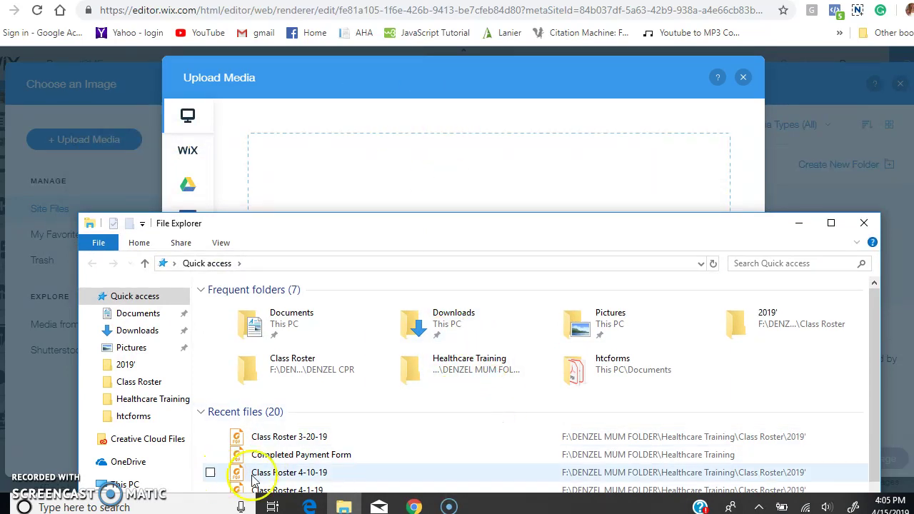
pyautogui.click(288, 443)
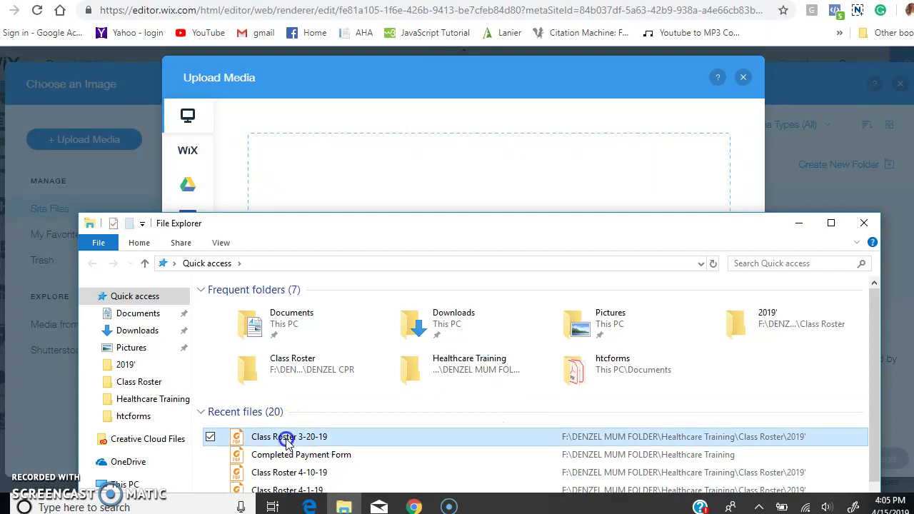
pyautogui.moveTo(288, 443); pyautogui.dragTo(389, 205)
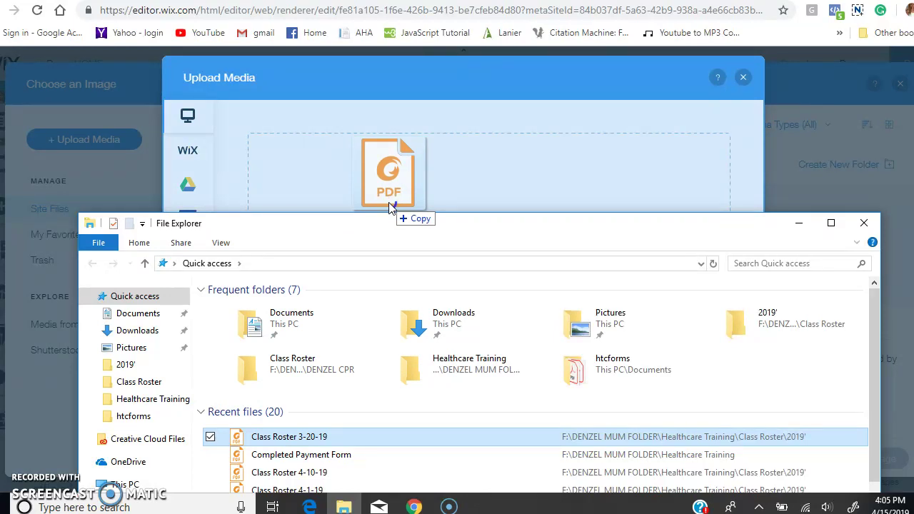
pyautogui.moveTo(390, 207); pyautogui.dragTo(326, 450)
pyautogui.click(330, 454)
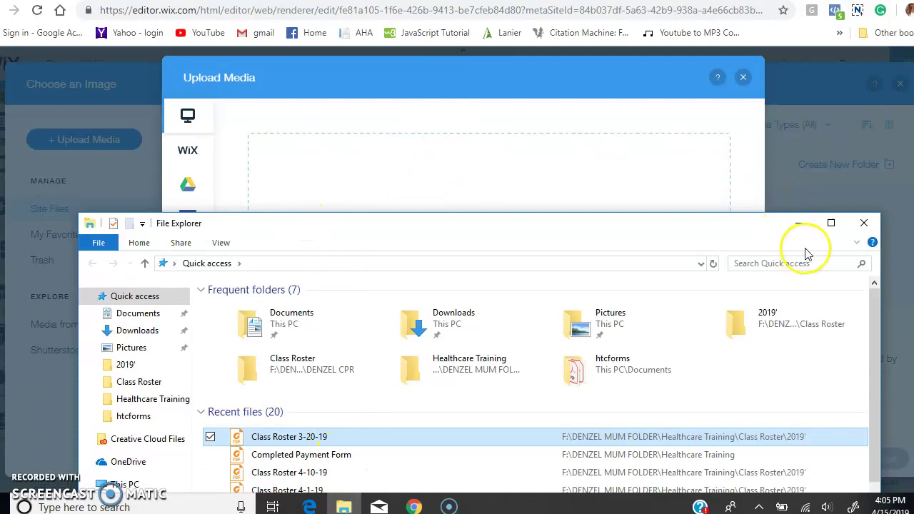
pyautogui.click(865, 223)
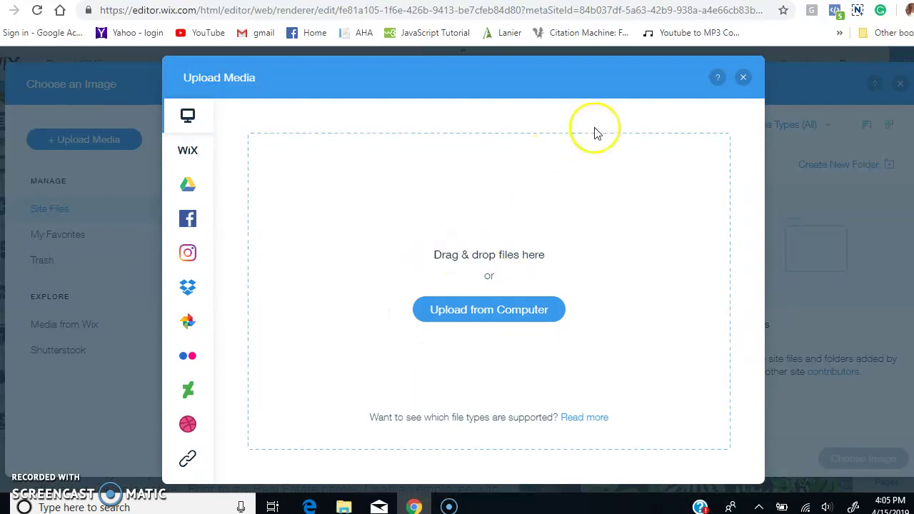
pyautogui.click(744, 77)
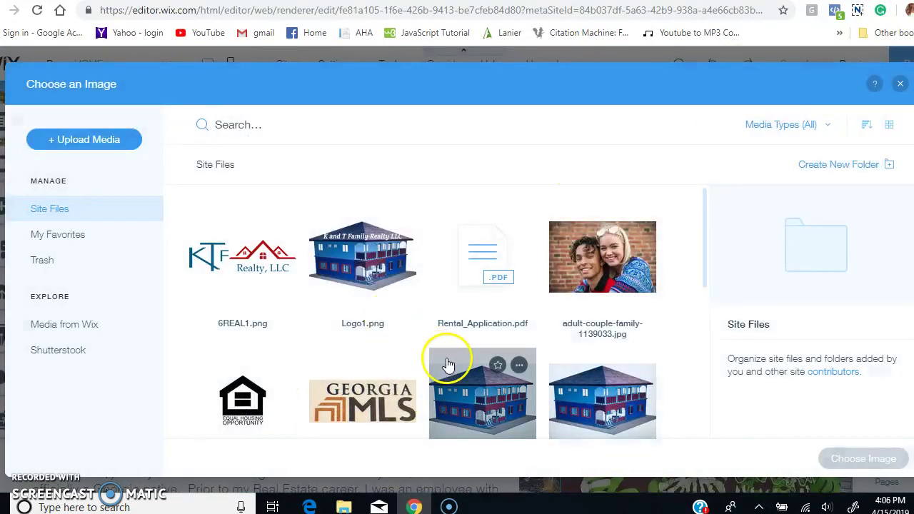
# - Pick Logo1.png as a possible replacement for the About portrait, look at its preview, and close the image chooser without applying it
pyautogui.click(373, 277)
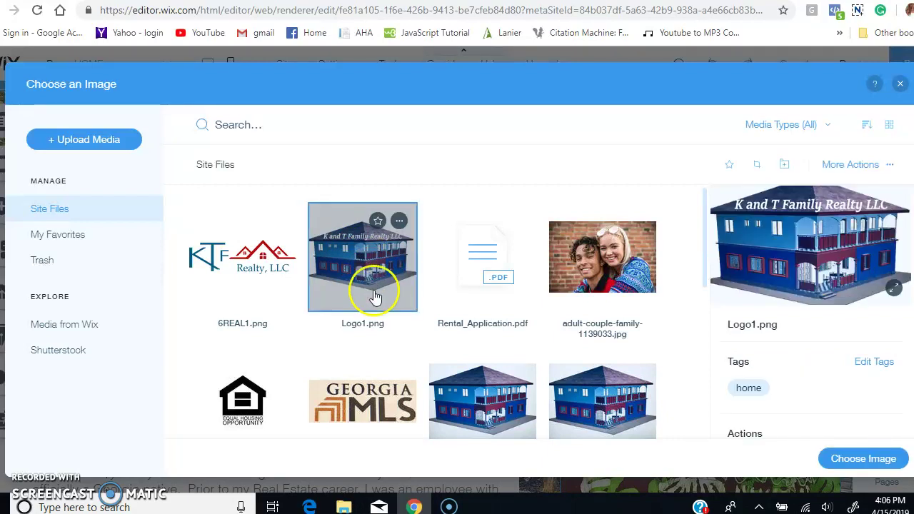
pyautogui.click(847, 263)
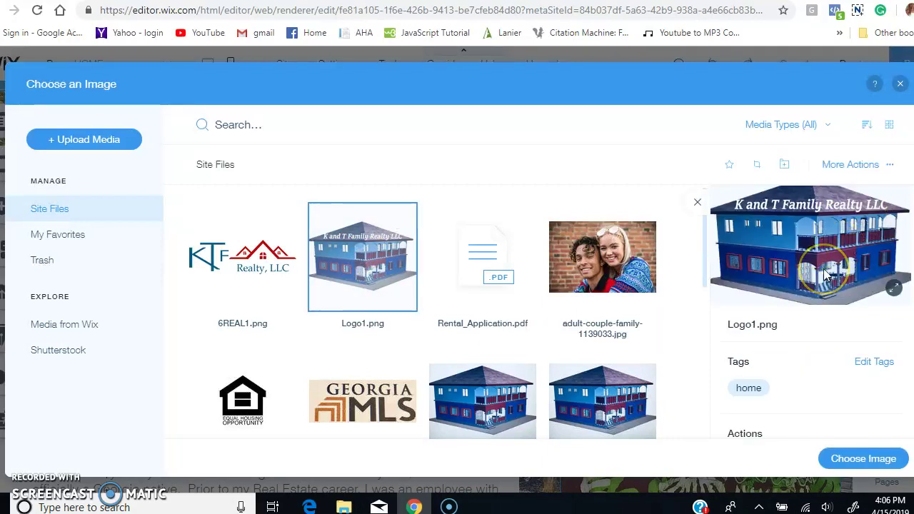
pyautogui.click(866, 466)
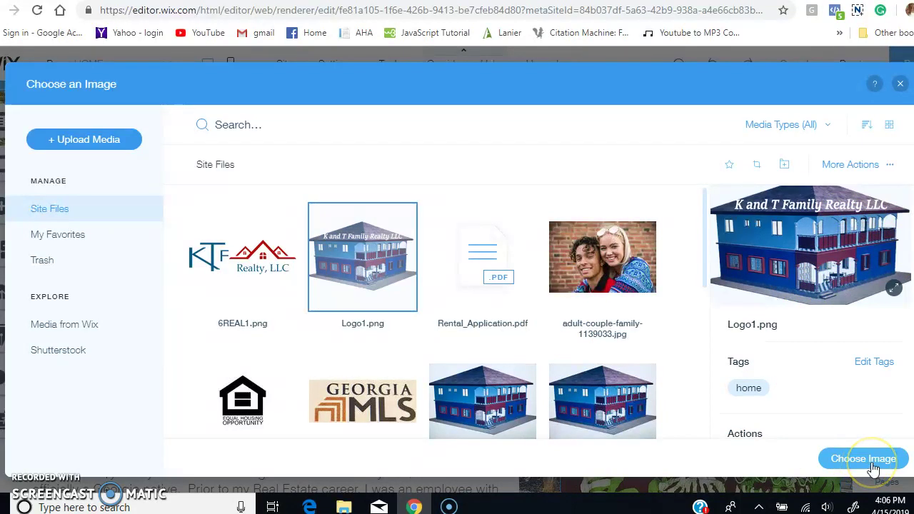
pyautogui.click(904, 86)
pyautogui.click(753, 216)
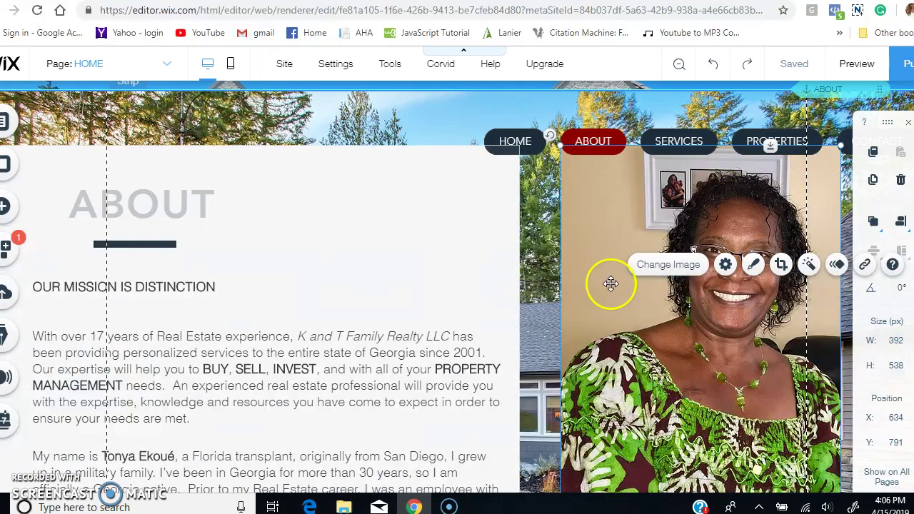
# - Open the image replacement for the house photo above Sellers in the Services section
pyautogui.scroll(-5, 496, 314)
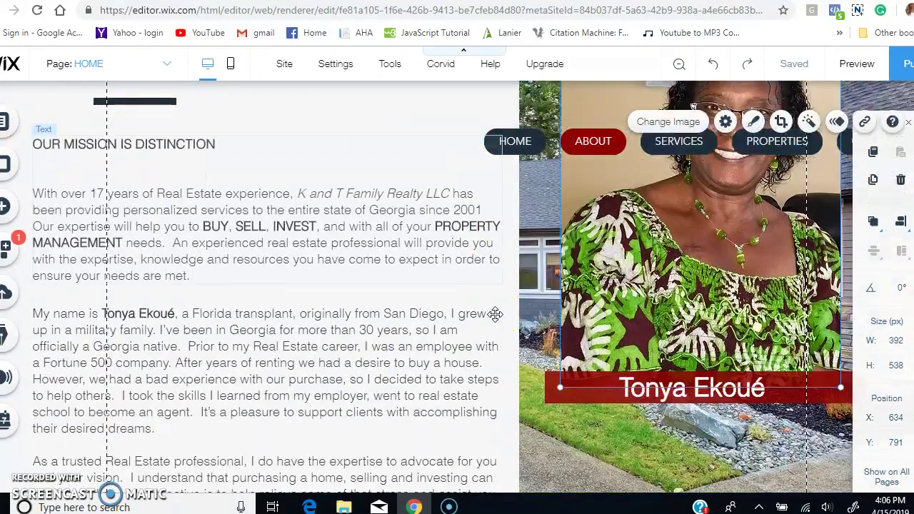
pyautogui.scroll(-10, 496, 314)
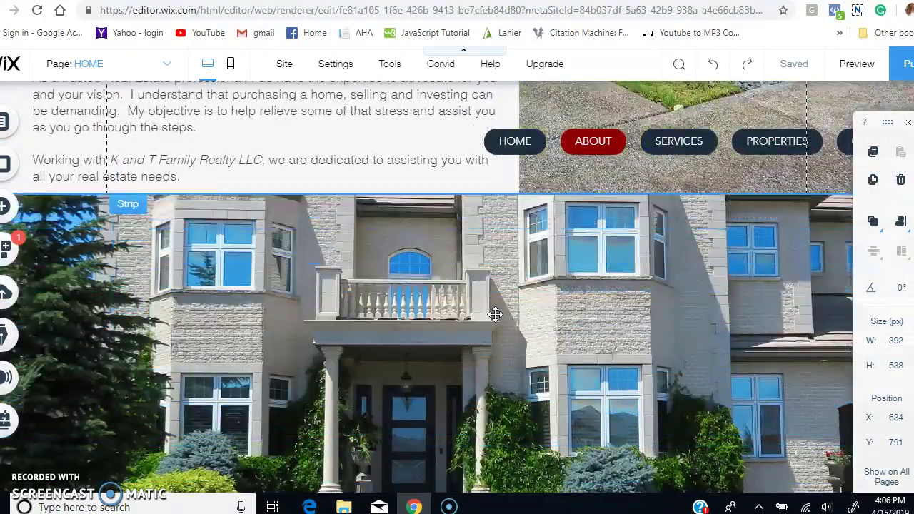
pyautogui.scroll(-8, 495, 314)
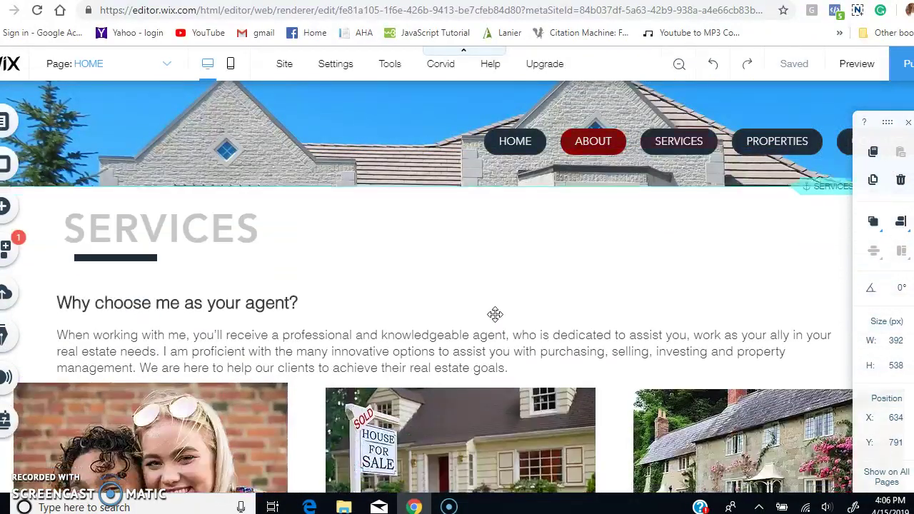
pyautogui.scroll(-2, 495, 315)
pyautogui.scroll(-2, 495, 315)
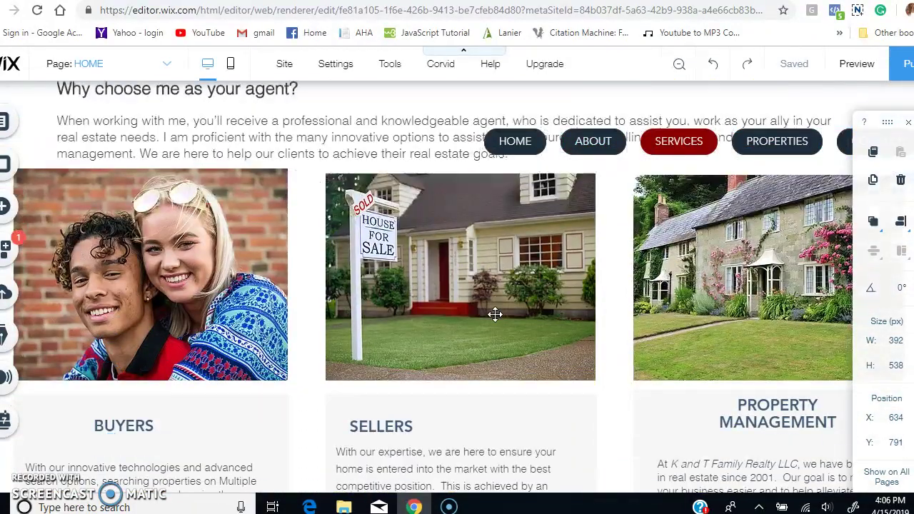
pyautogui.click(506, 275)
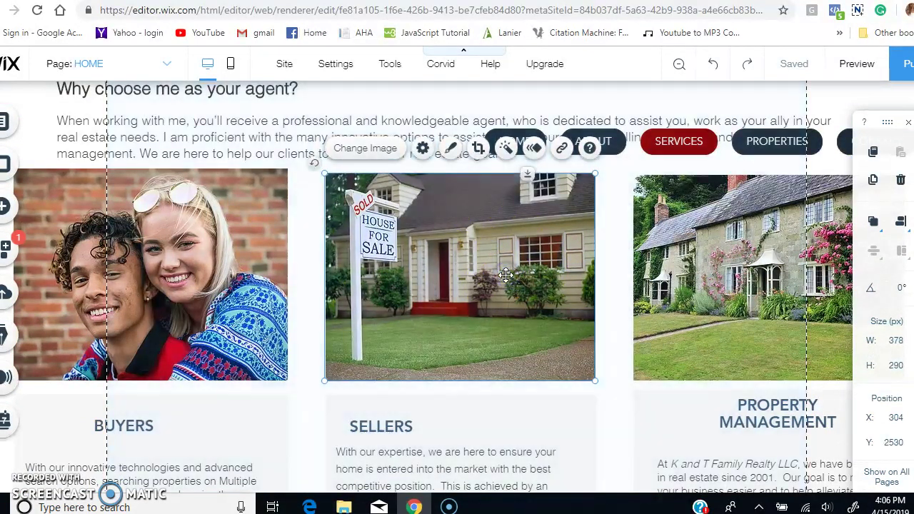
pyautogui.click(388, 153)
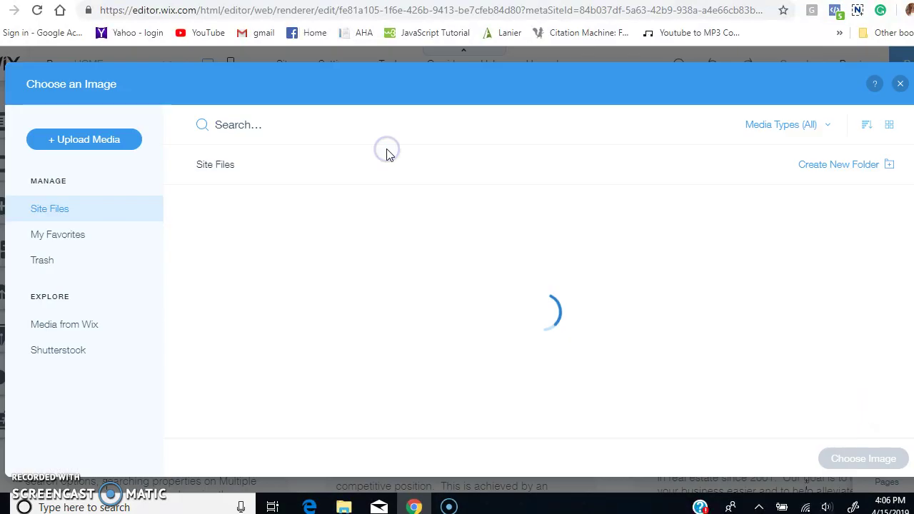
# - Open and close the media upload, preview Logo1.png for the Sellers photo, and leave the image chooser without applying it
pyautogui.click(111, 140)
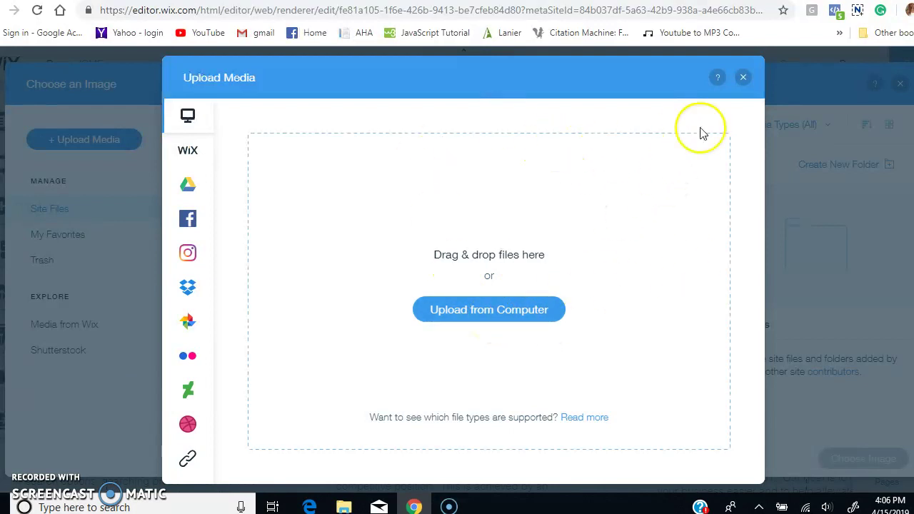
pyautogui.click(749, 78)
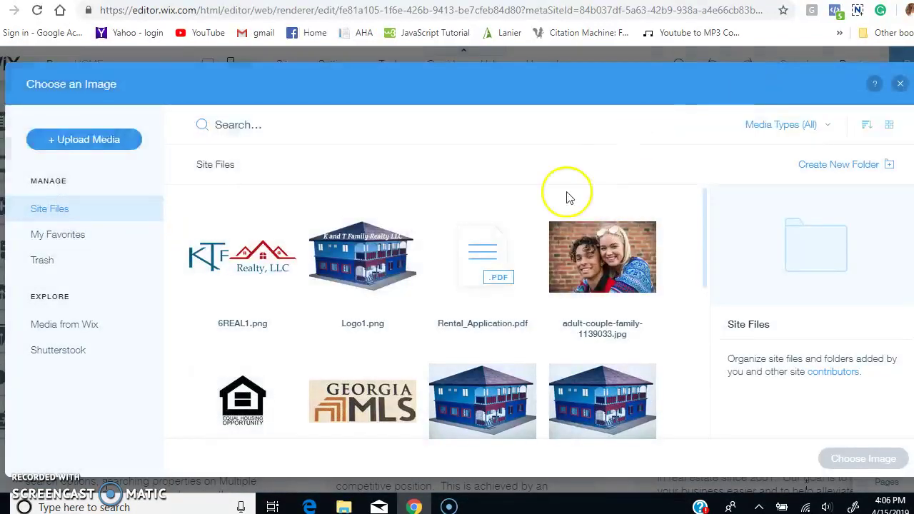
pyautogui.click(372, 273)
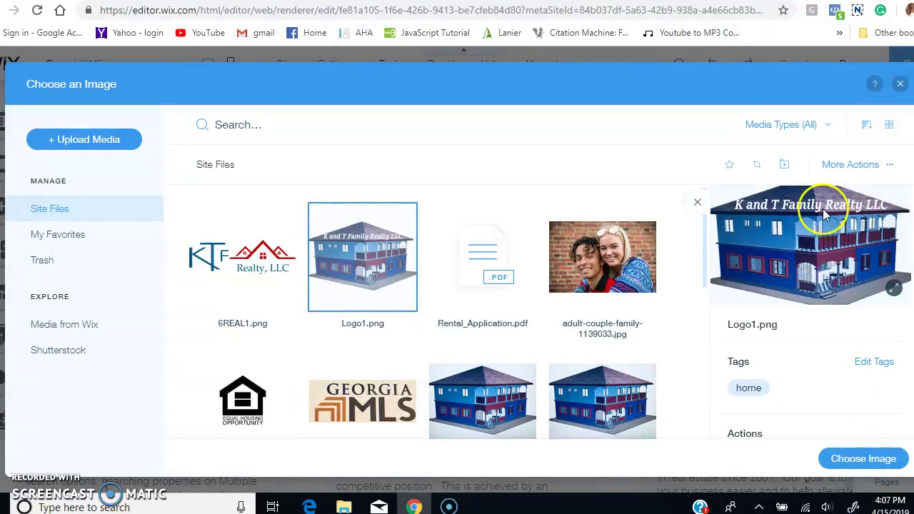
pyautogui.click(901, 83)
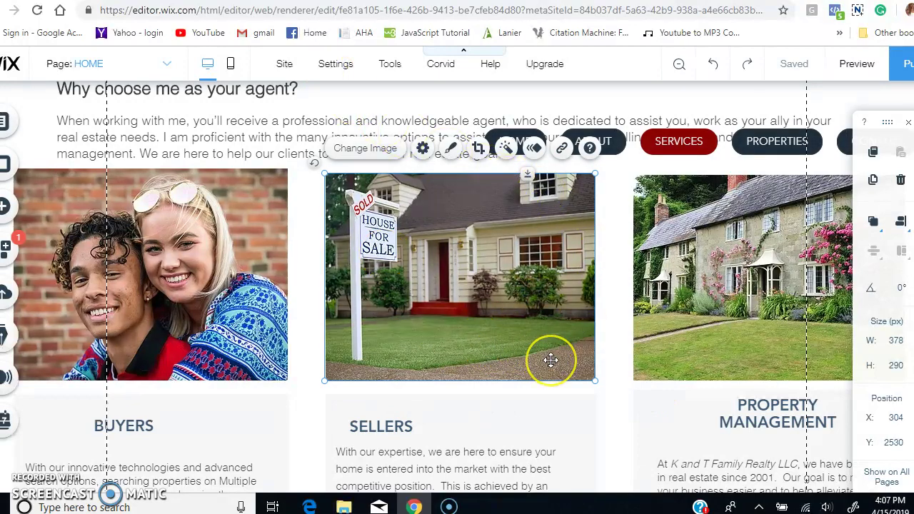
pyautogui.scroll(-4, 551, 361)
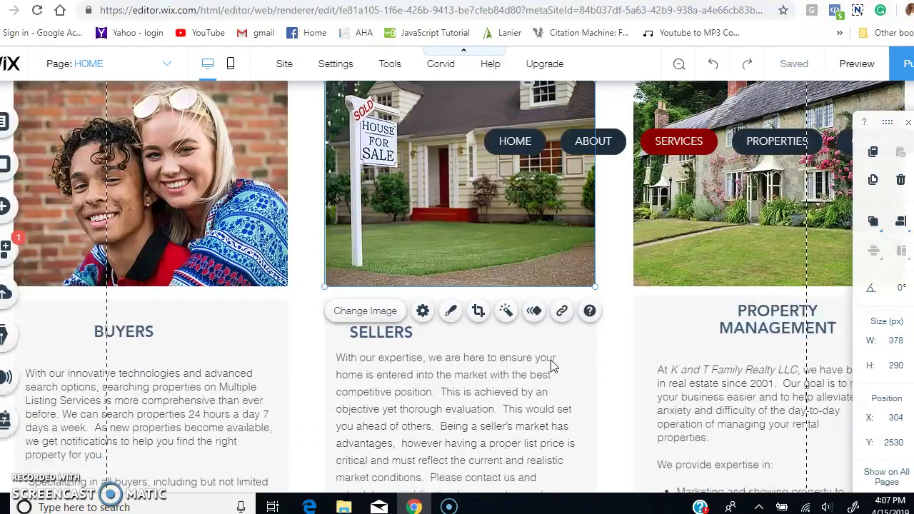
# - Open the image organizer for the 3D carousel of homes in the Properties section
pyautogui.scroll(-4, 551, 367)
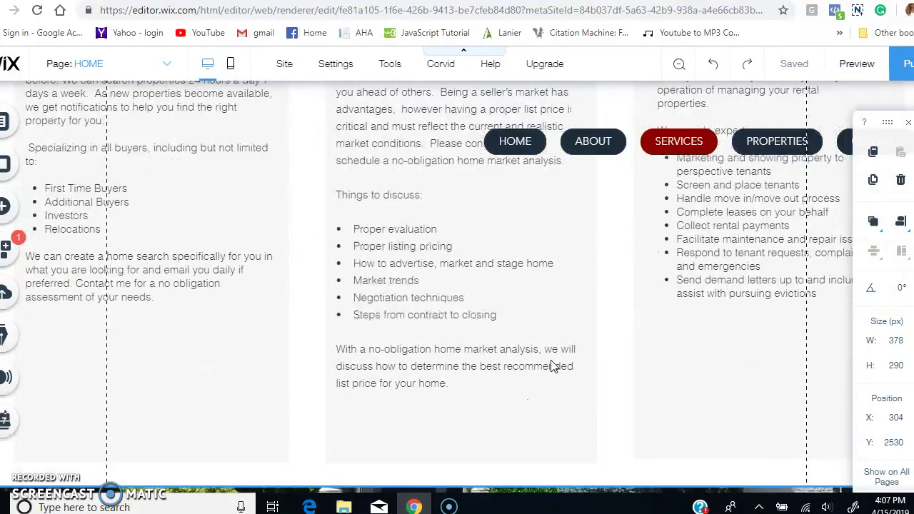
pyautogui.scroll(-5, 551, 366)
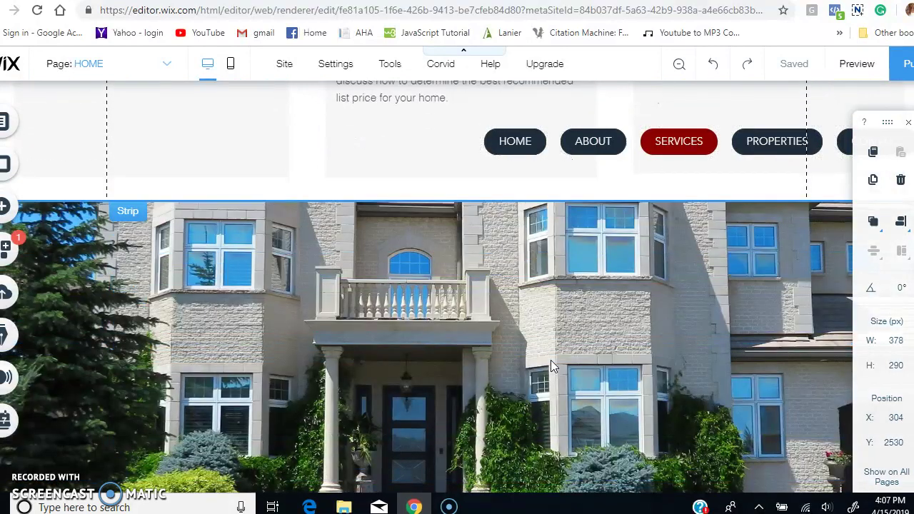
pyautogui.scroll(-5, 550, 366)
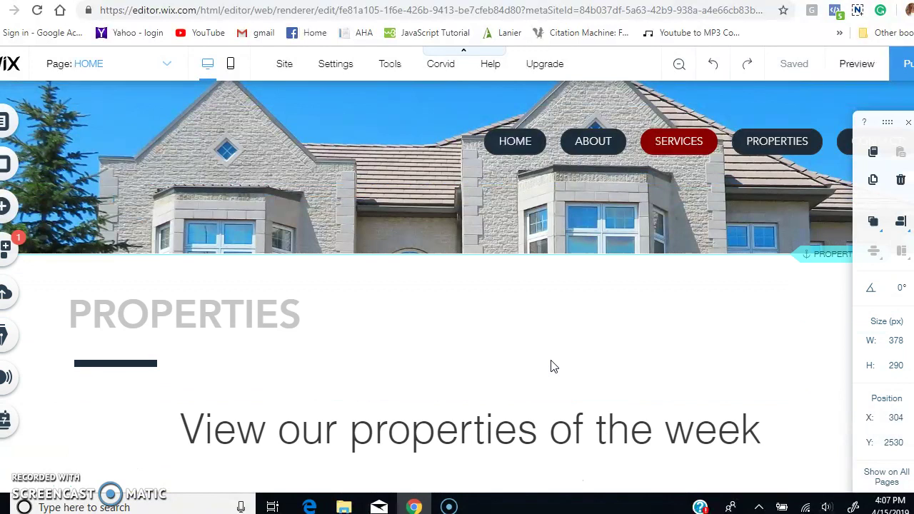
pyautogui.scroll(-3, 551, 366)
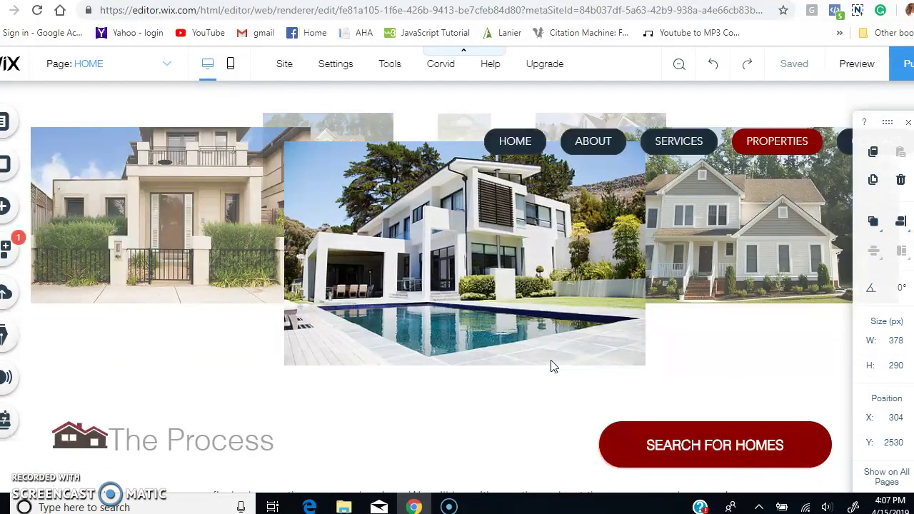
pyautogui.scroll(-2, 515, 266)
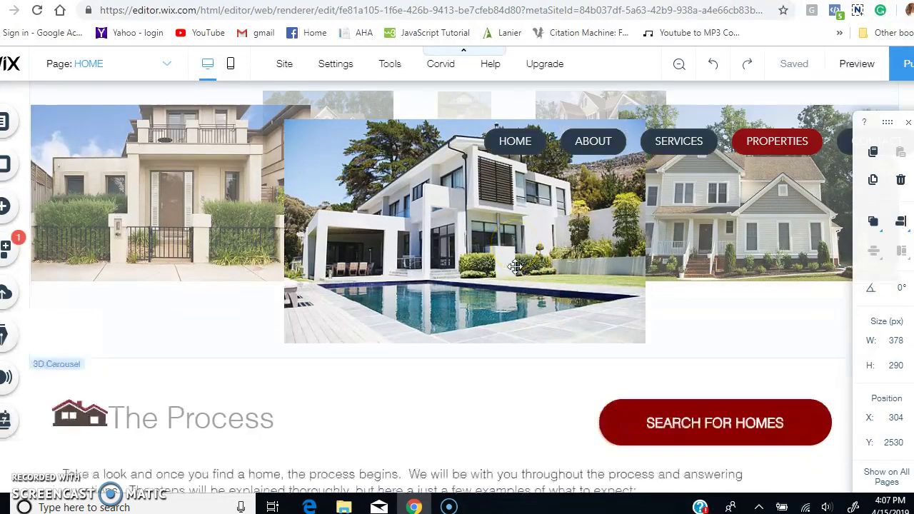
pyautogui.scroll(3, 515, 267)
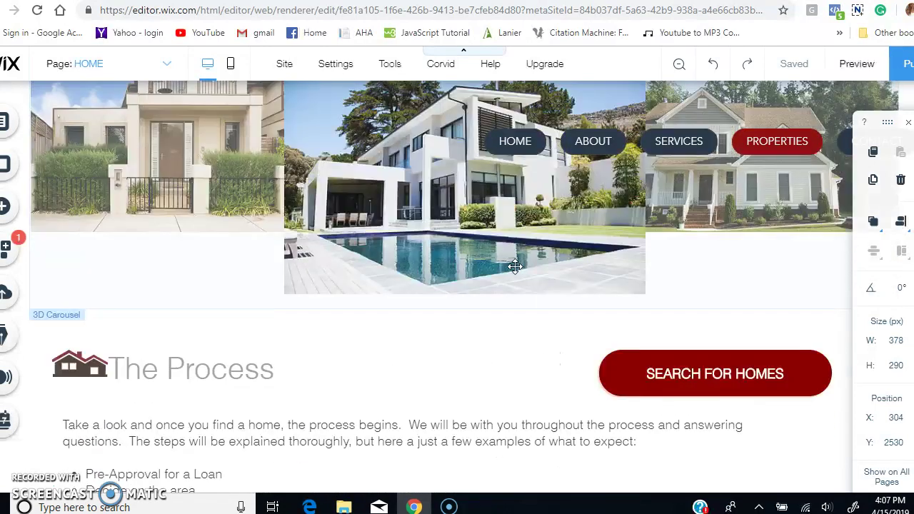
pyautogui.scroll(1, 515, 266)
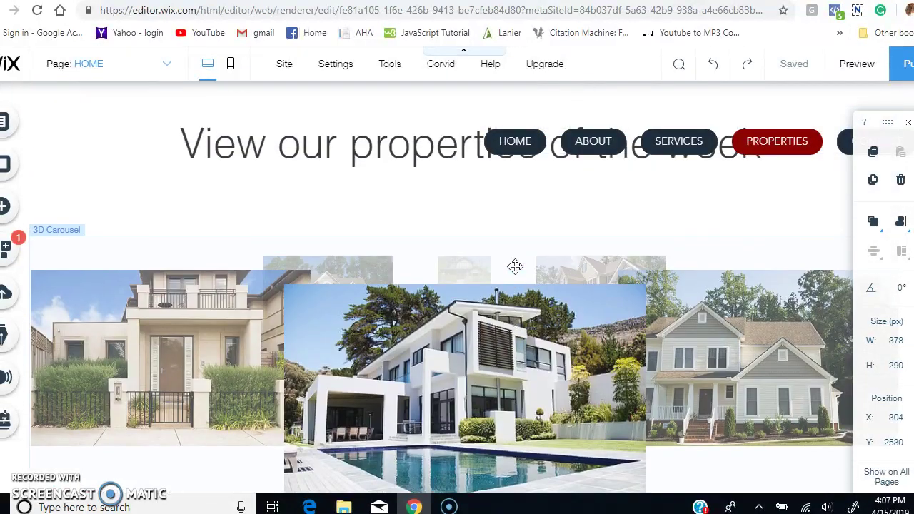
pyautogui.scroll(-1, 515, 266)
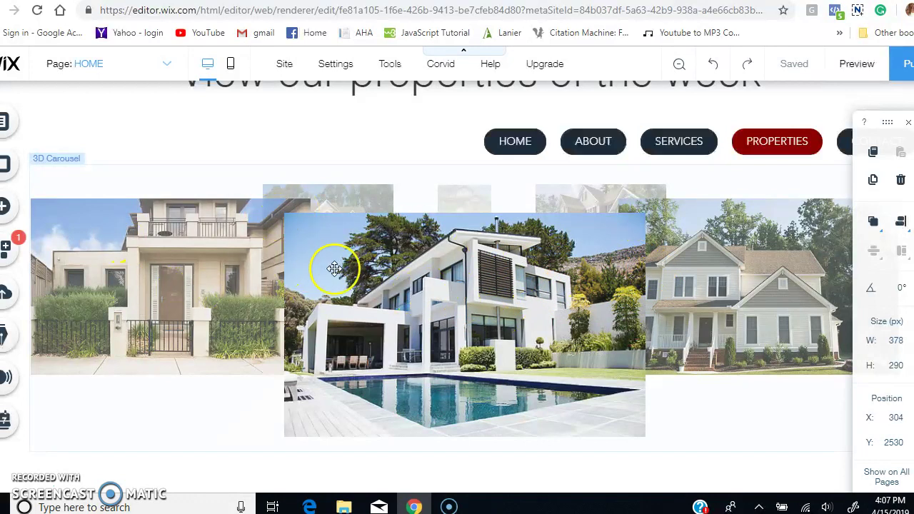
pyautogui.click(464, 303)
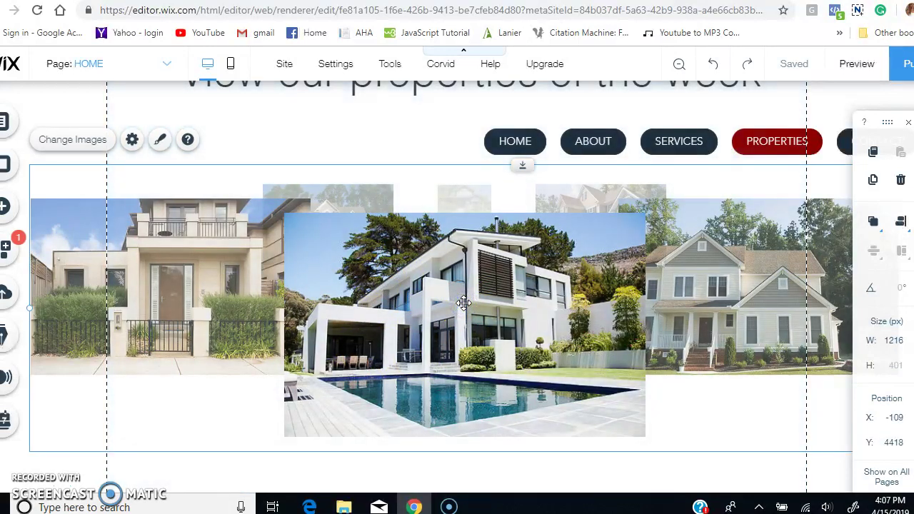
pyautogui.click(68, 146)
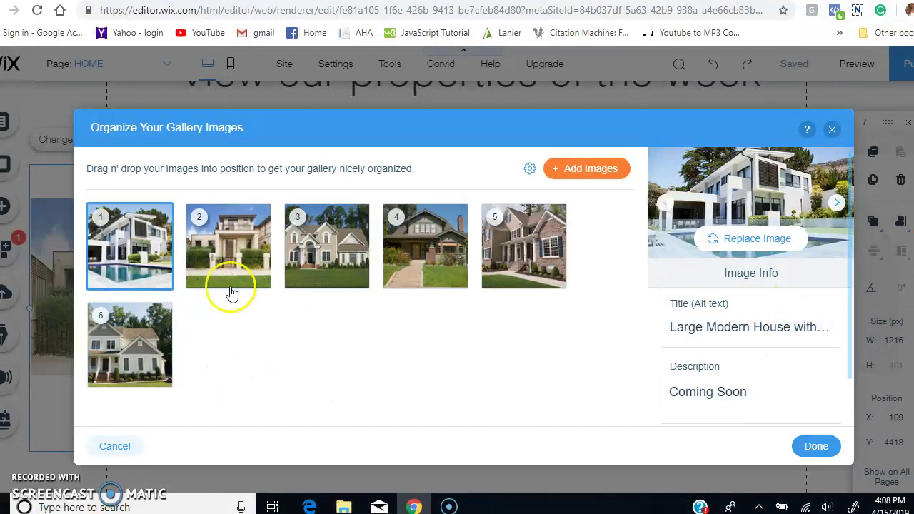
# - View the title and description of the second and third carousel images, then finish organizing the gallery
pyautogui.click(233, 245)
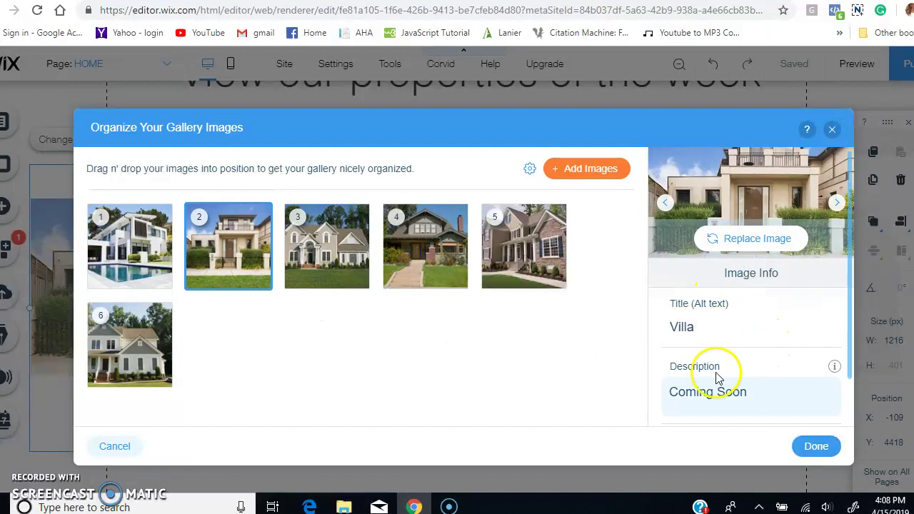
pyautogui.click(329, 244)
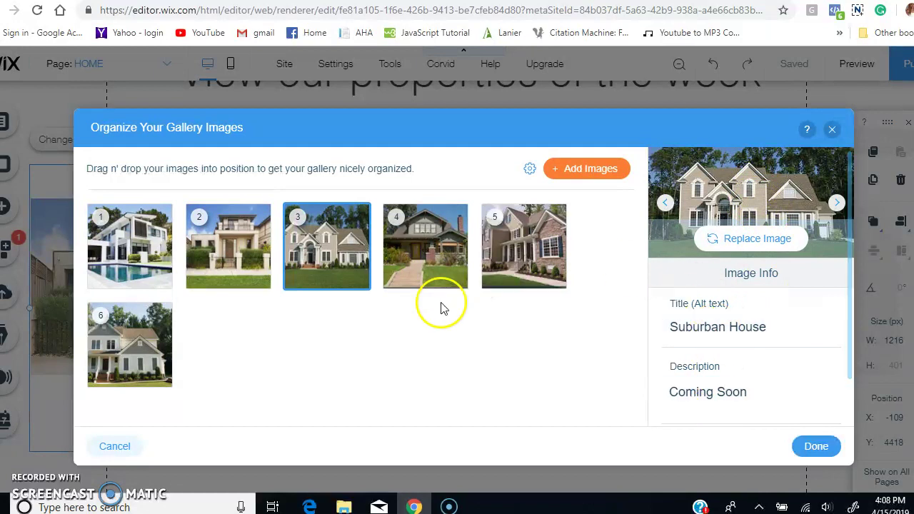
pyautogui.click(815, 450)
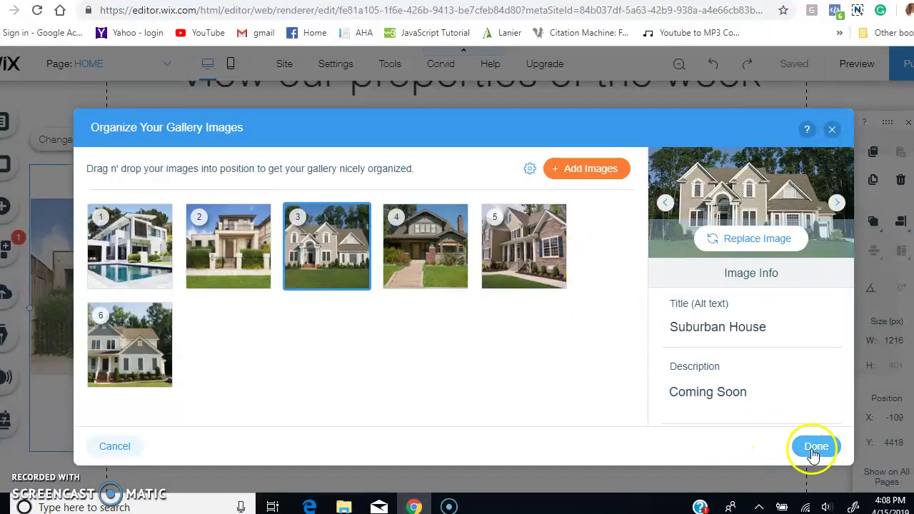